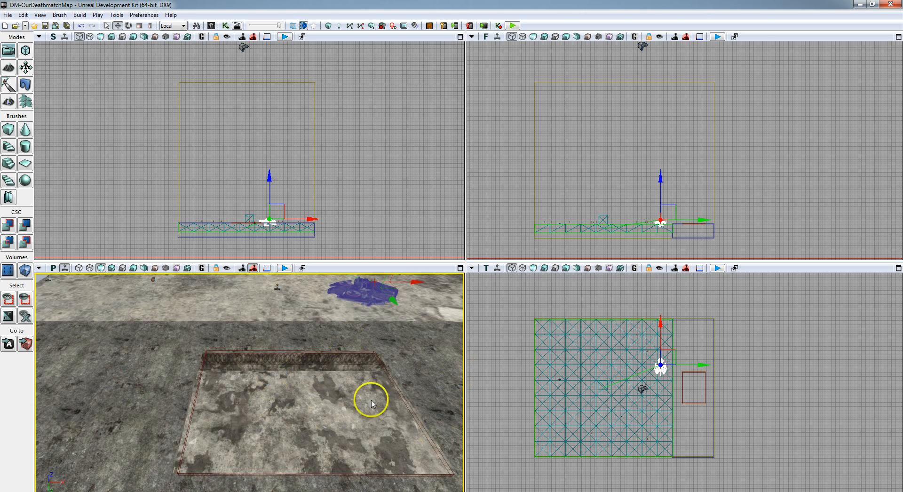
Step: Play-test the level in the editor preview, walking around the area with the pool opening, and end the session
right_click_drag(306, 429, 312, 389)
left_click(337, 377)
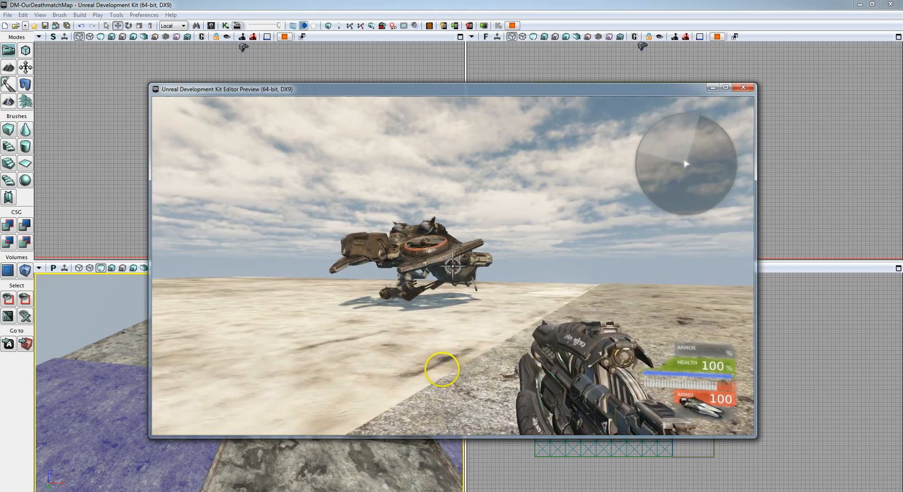
key("w")
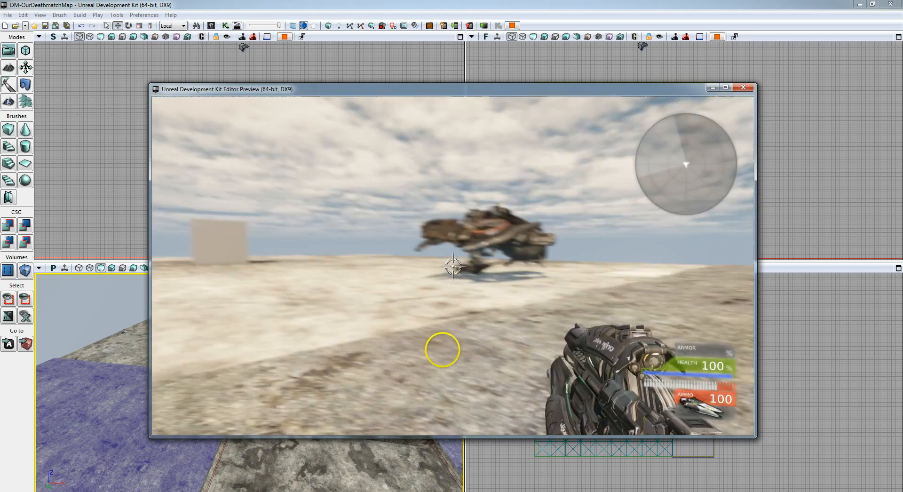
key("w")
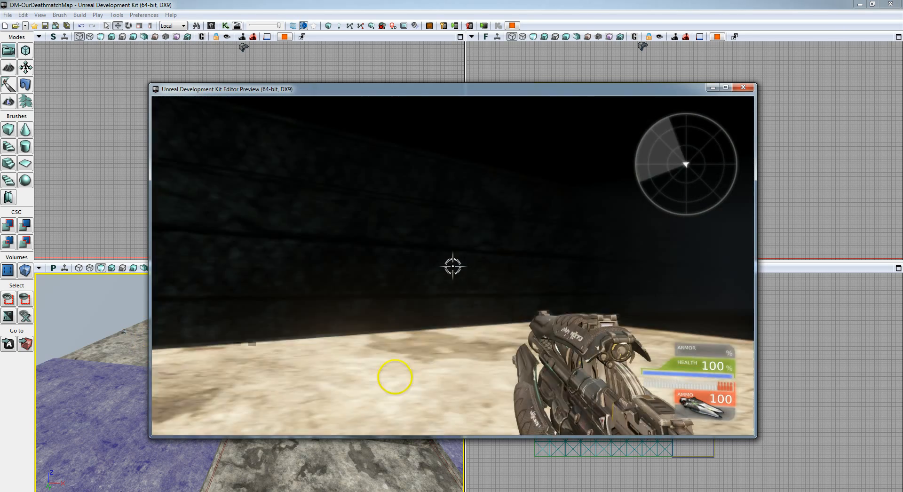
key("Escape")
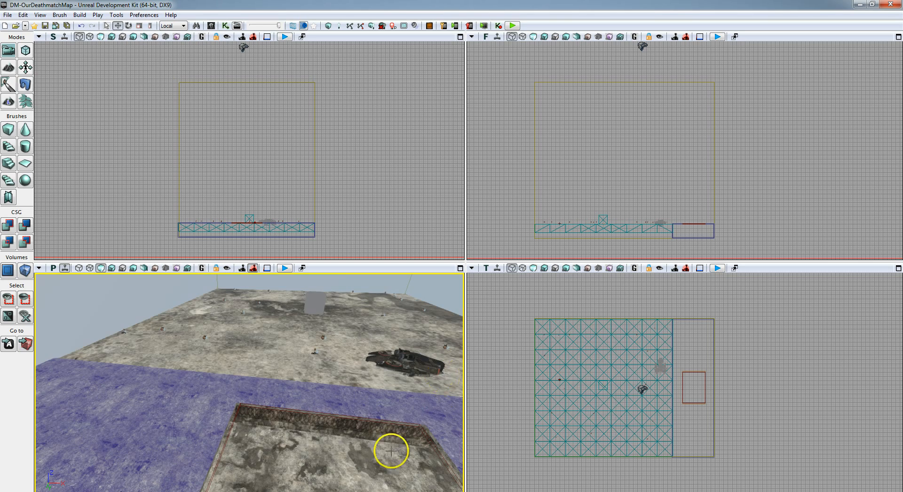
Step: Add a FluidSurfaceActorMovable from the Fluid actor classes to the ground beside the pool opening
right_click_drag(391, 451, 174, 398)
left_click_drag(371, 404, 362, 422)
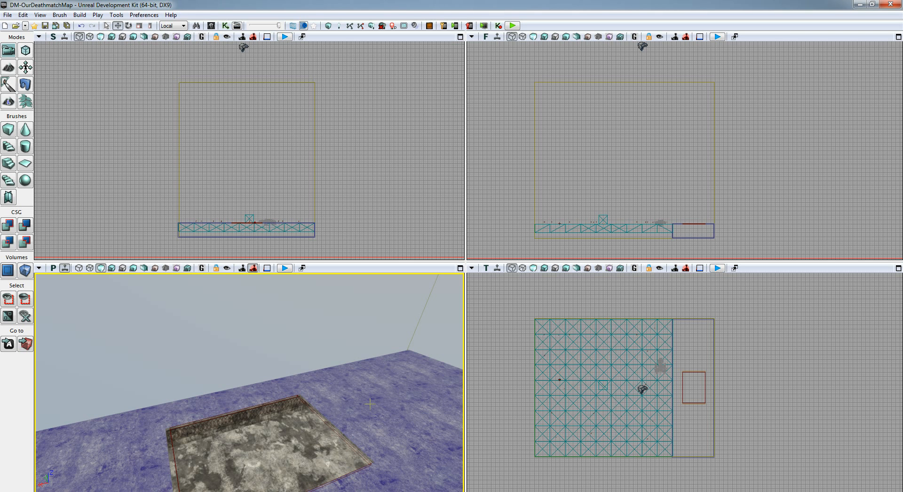
mouse_move(357, 316)
left_mouse_down()
mouse_move(338, 312)
mouse_move(417, 428)
mouse_move(388, 446)
mouse_move(354, 314)
left_mouse_up()
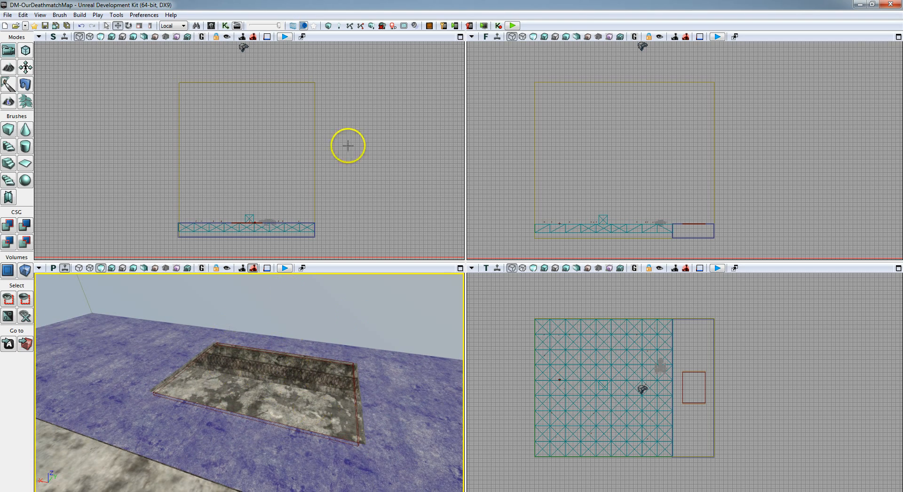
left_click(211, 27)
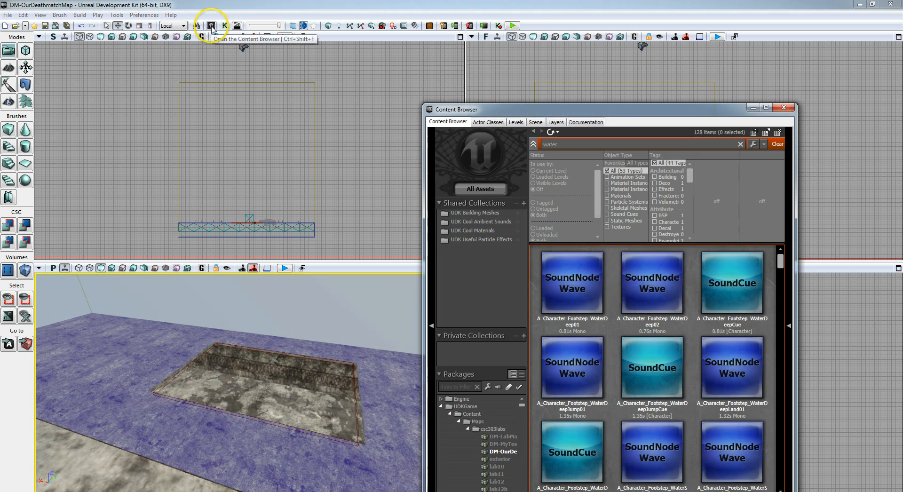
left_click(488, 131)
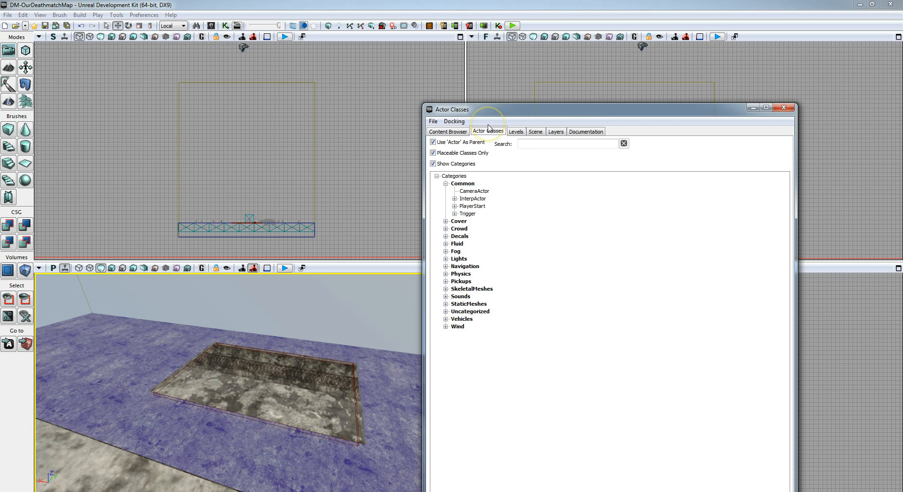
left_click(446, 244)
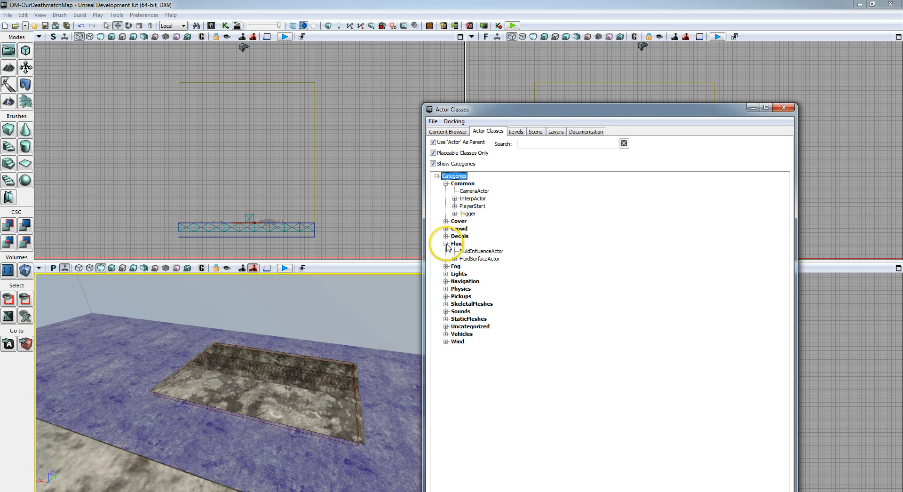
left_click(454, 259)
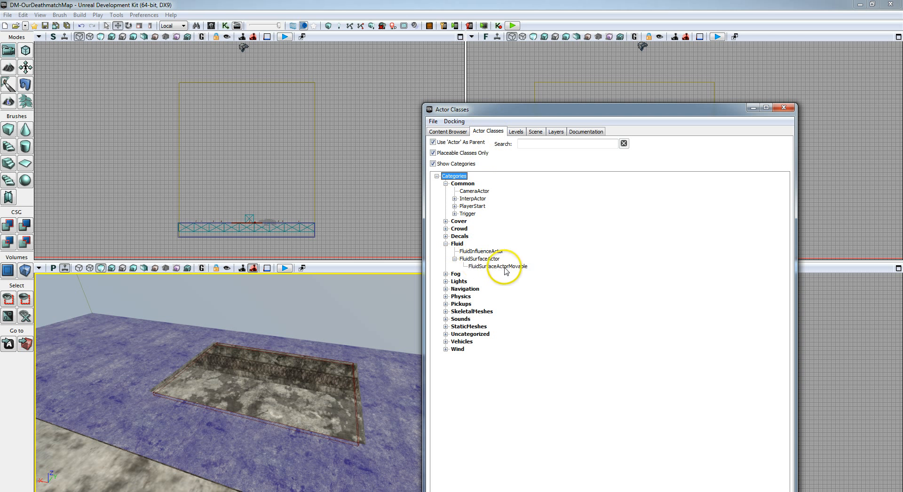
left_click(507, 266)
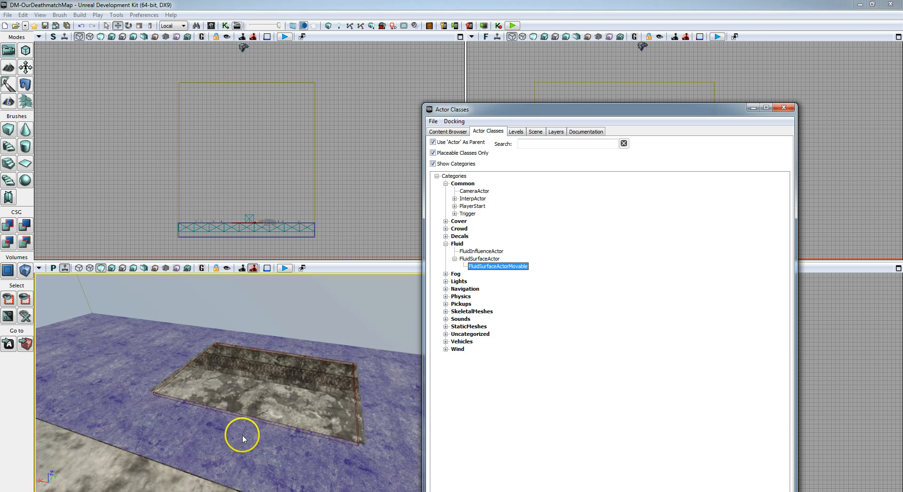
left_click_drag(504, 266, 242, 435)
right_click_drag(296, 368, 220, 381)
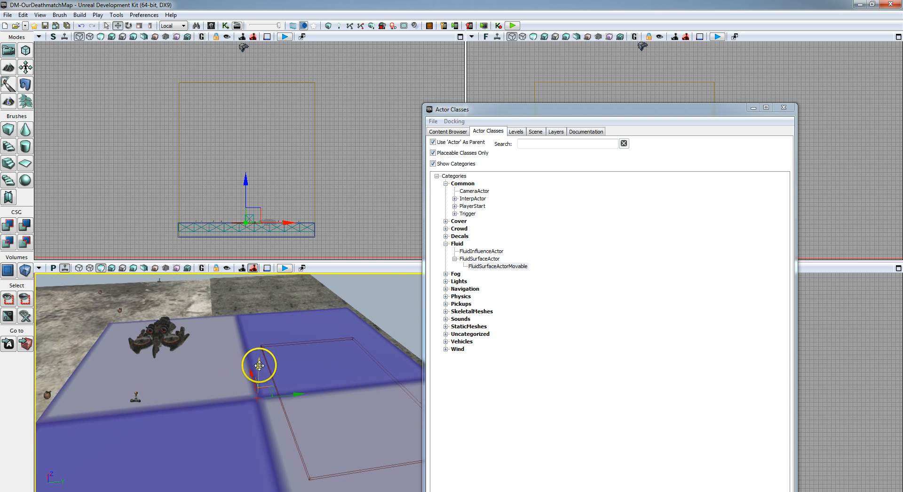
Step: Lower the fluid surface slightly below the ground so that it shows only inside the pool opening, and close the actor class list
left_click_drag(259, 365, 259, 368)
right_click_drag(259, 367, 252, 324)
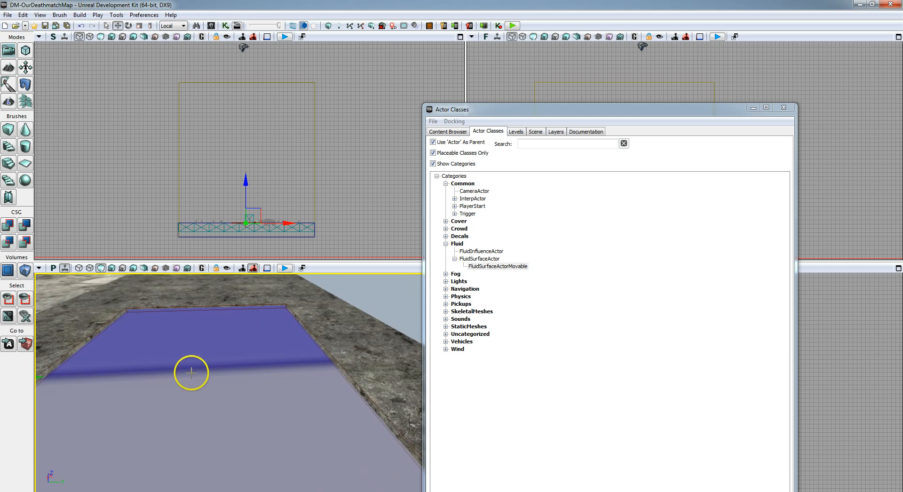
right_click_drag(135, 357, 184, 350)
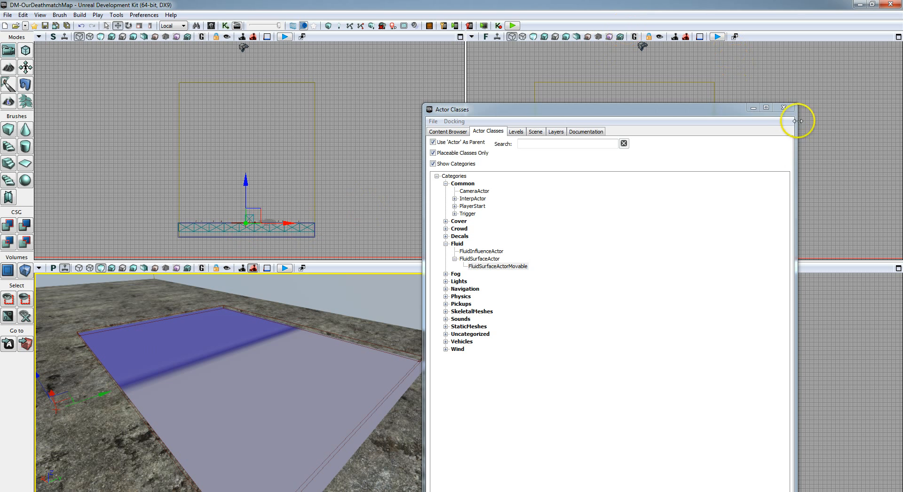
left_click(789, 109)
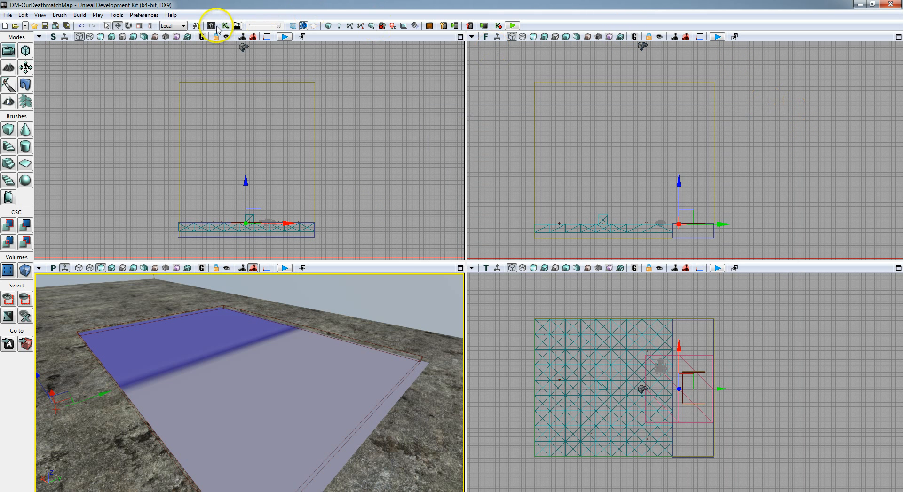
Step: Filter the content assets to Materials only and search them for "water"
left_click(211, 25)
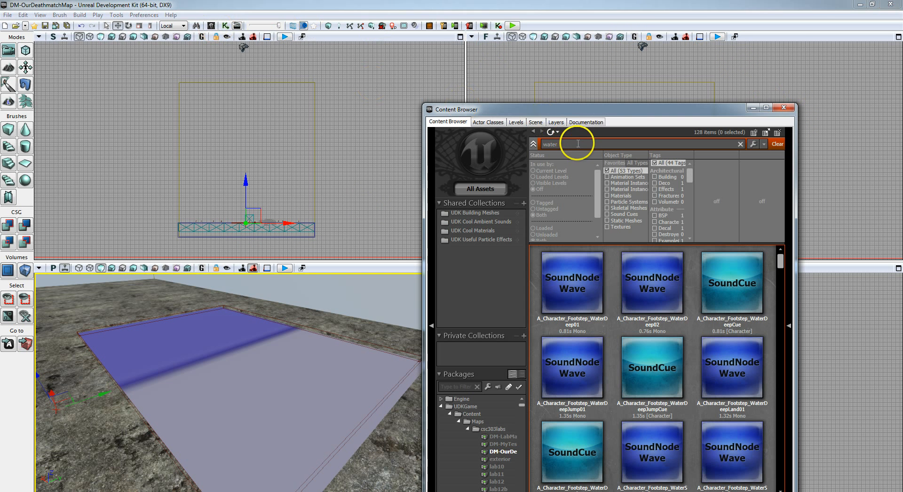
left_click_drag(578, 144, 535, 147)
key("BackSpace")
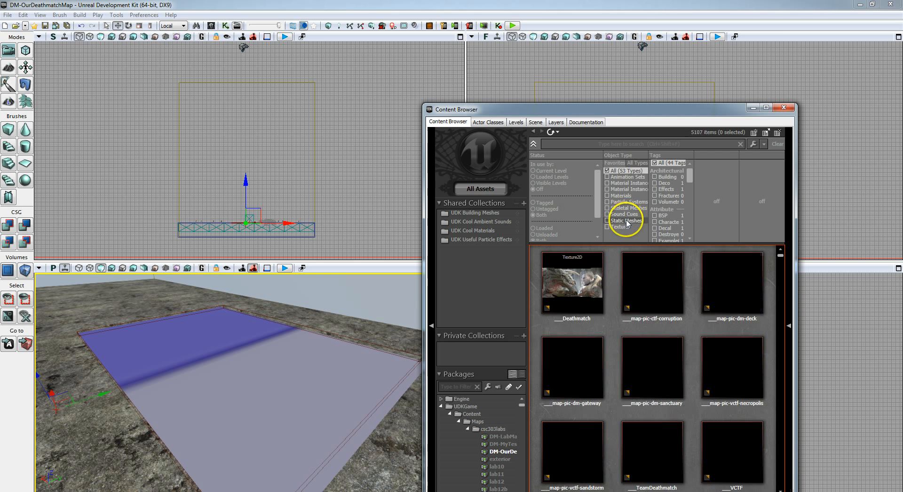
left_click(622, 196)
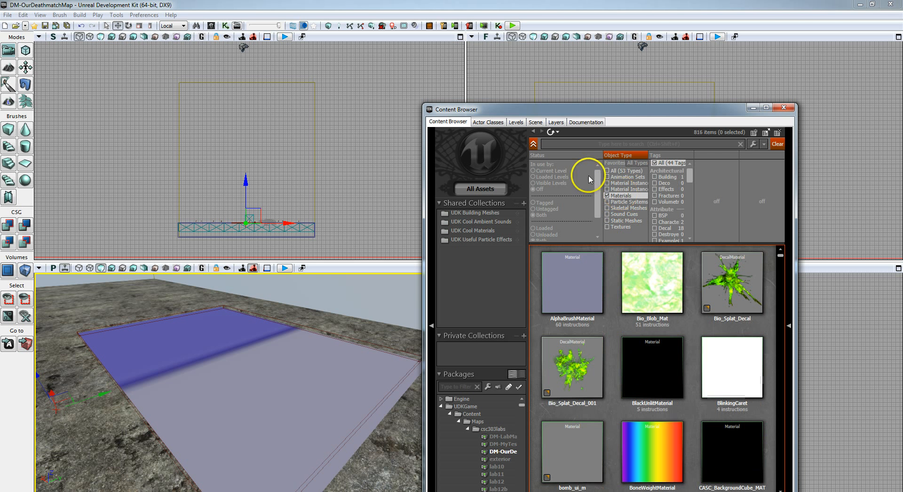
left_click(566, 144)
type("water")
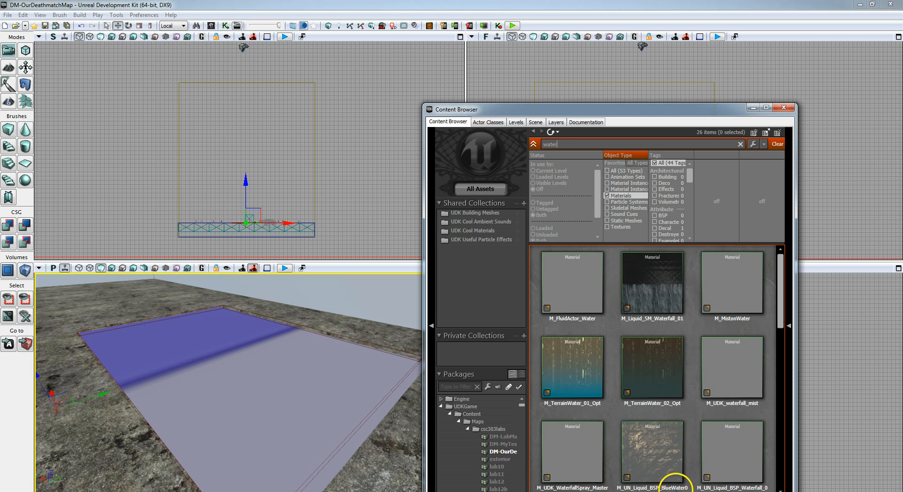
Step: Apply the M_UN_Liquid_BSP_BlueWater02 material to the fluid surface and close the asset window
left_click(663, 445)
left_click_drag(663, 444, 266, 389)
right_click_drag(265, 386, 226, 307)
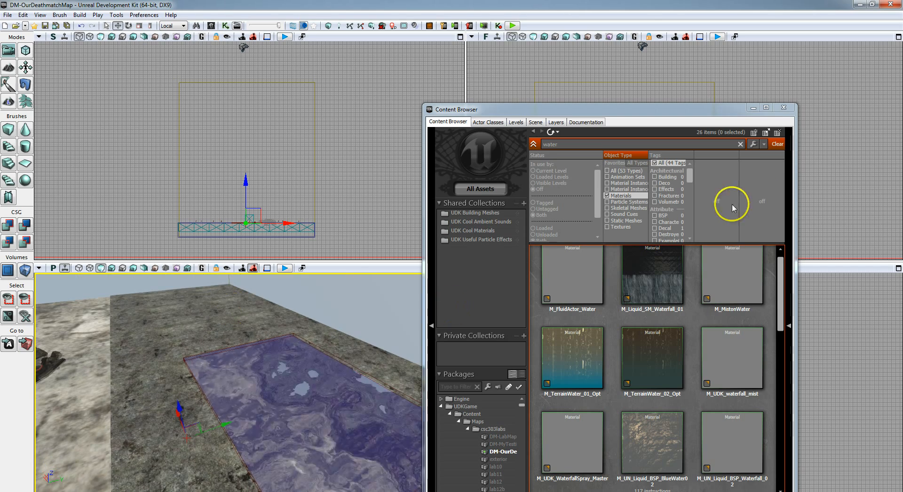
left_click(783, 108)
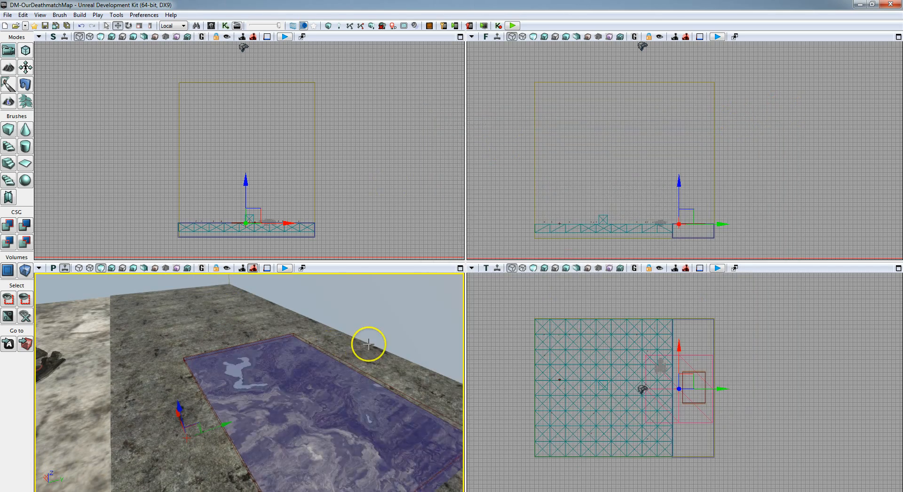
Step: Go to the builder brush at the pool and rebuild it as a solid 256 × 256 × 256 cube
right_click_drag(369, 343, 251, 350)
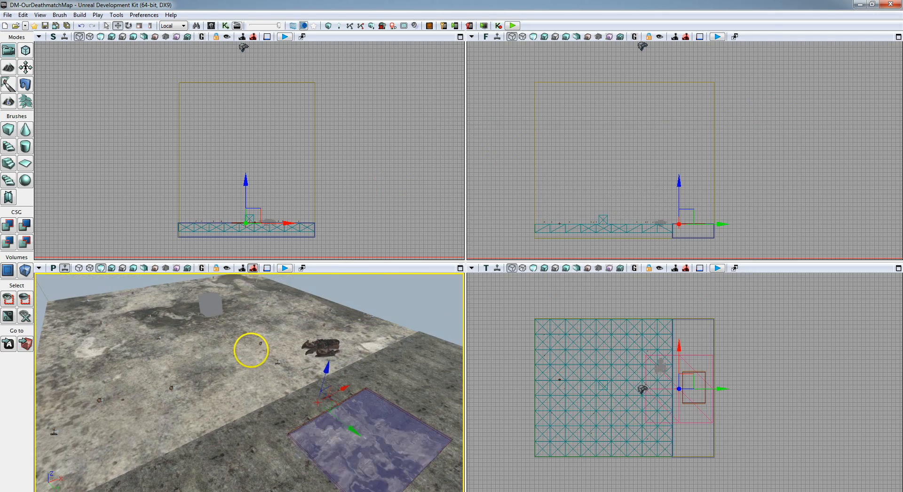
left_click(24, 345)
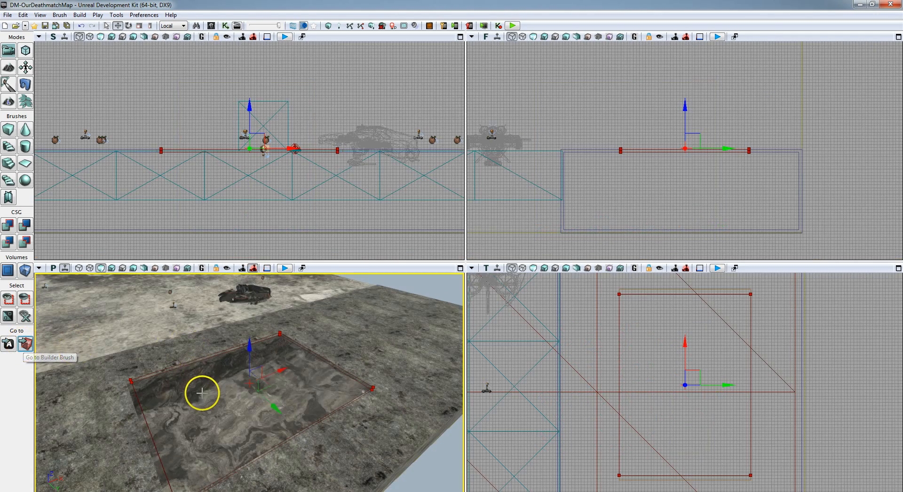
right_click_drag(202, 393, 190, 474)
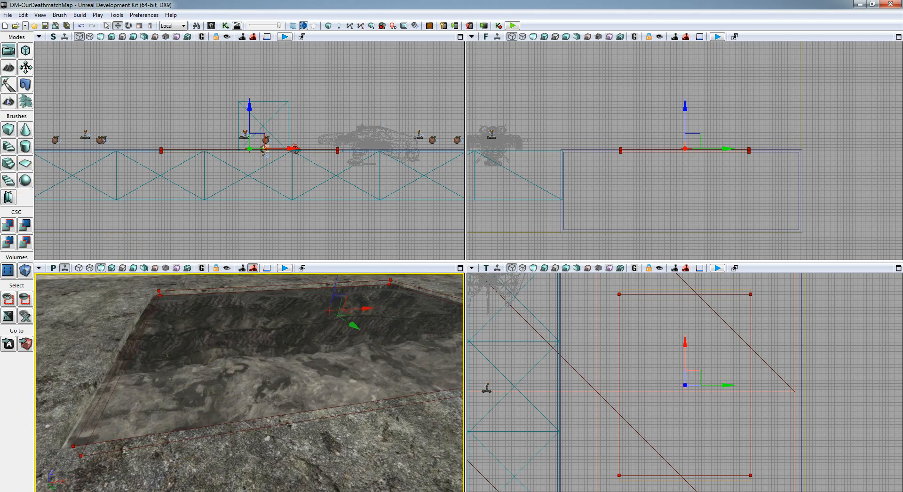
right_click(8, 129)
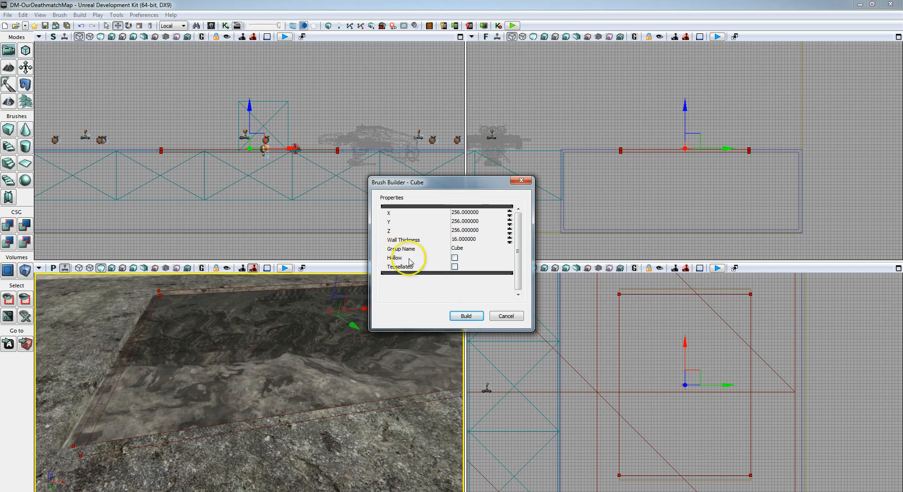
left_click(466, 315)
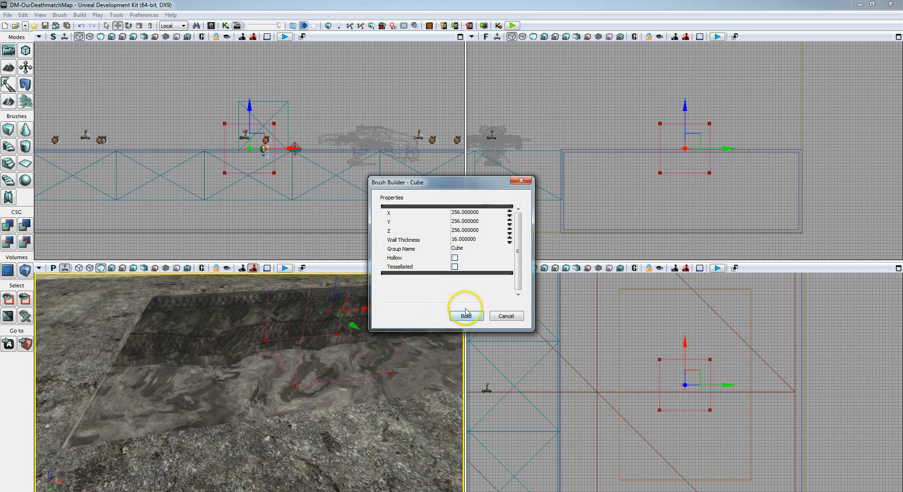
left_click(519, 181)
Step: Move the cube brush down below the water surface and scale its height to match the depth of the block containing the pool
mouse_move(326, 304)
right_mouse_down()
mouse_move(325, 270)
mouse_move(322, 357)
mouse_move(313, 360)
right_mouse_up()
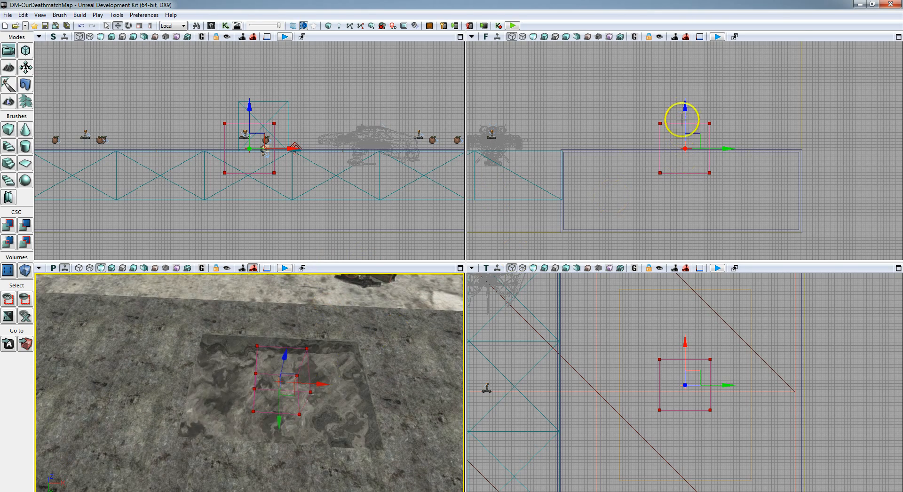
left_click_drag(686, 111, 686, 151)
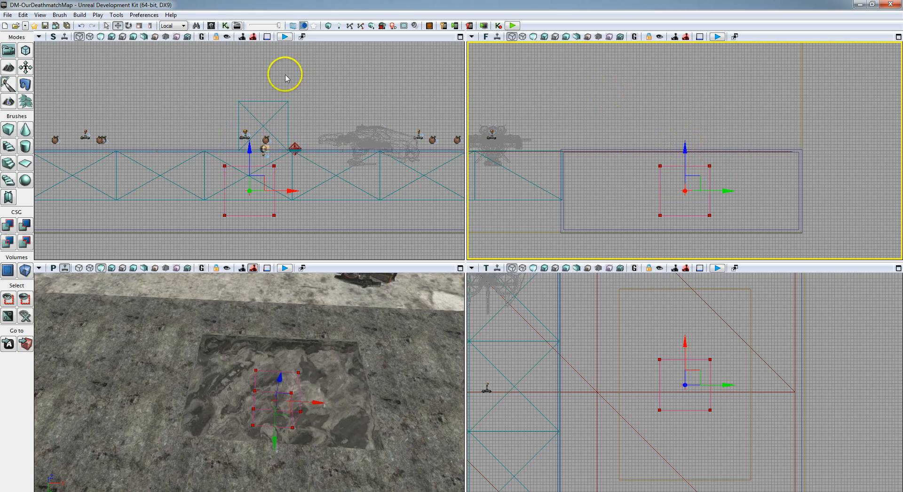
left_click(151, 25)
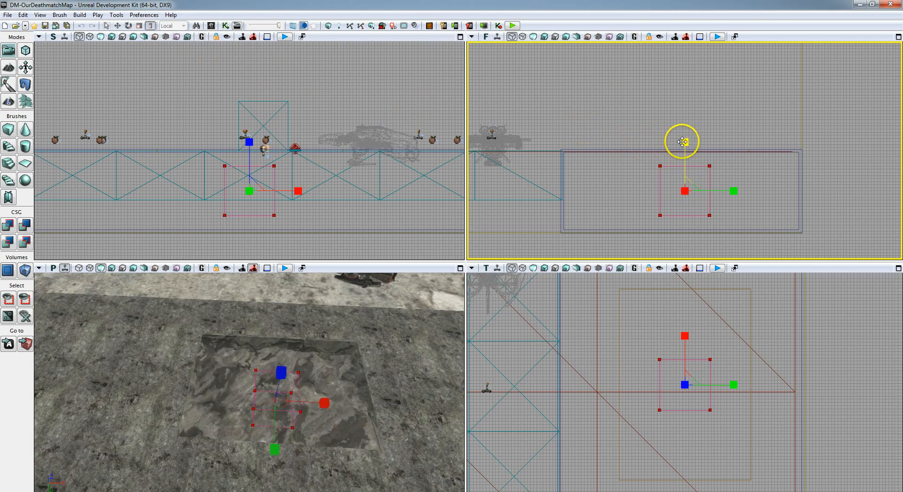
left_click_drag(685, 142, 685, 140)
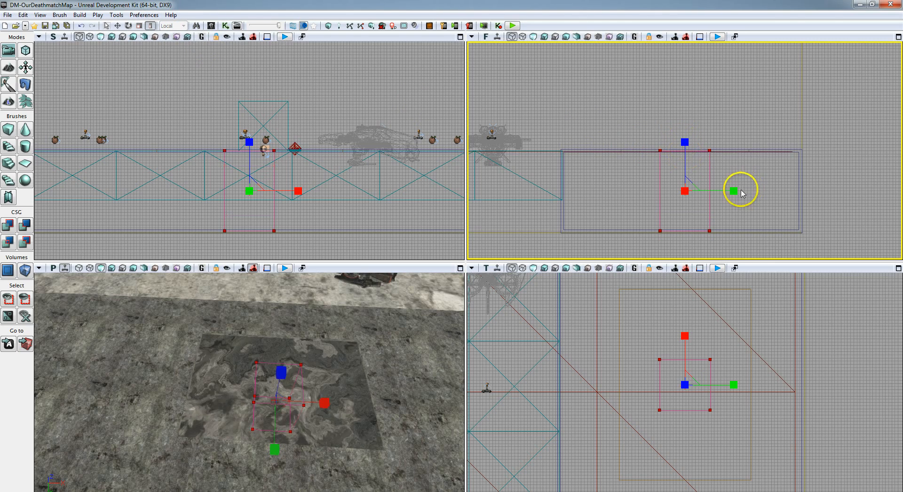
Step: Scale the brush along Y to the width of the pool block and shift it into line with the block's sides
left_click_drag(737, 190, 746, 190)
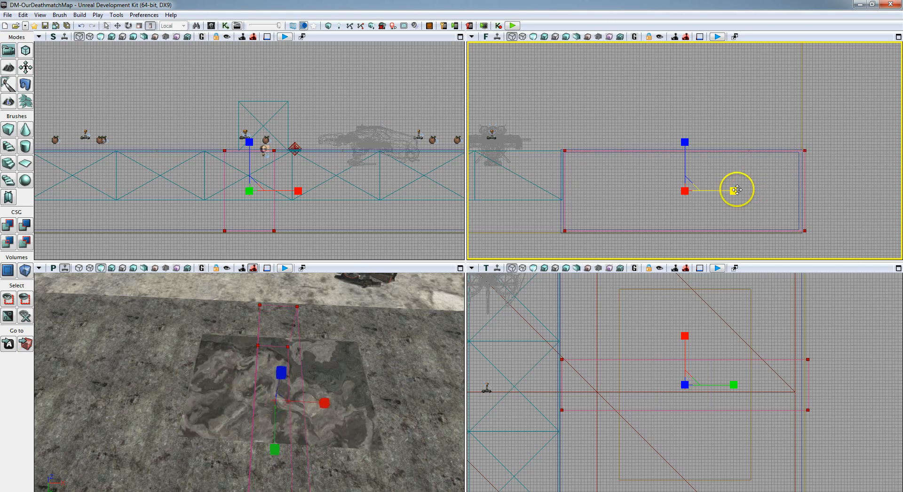
key("space")
left_click_drag(730, 190, 726, 191)
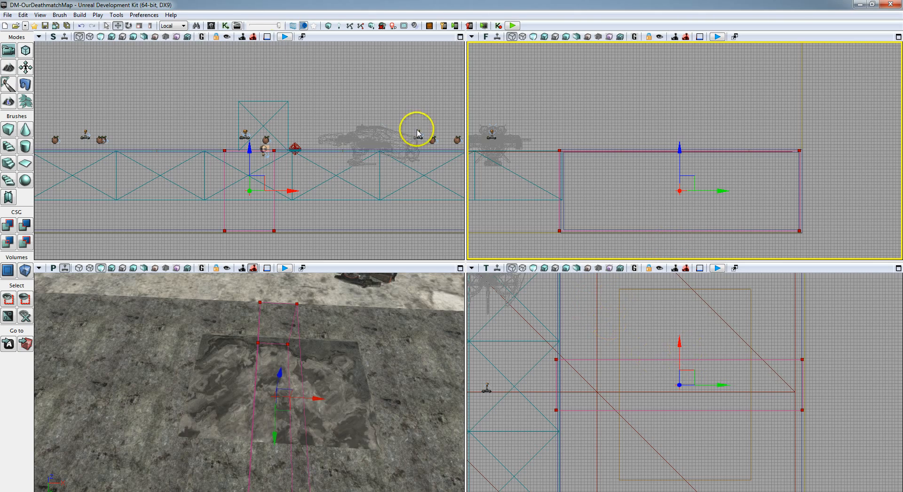
Step: Scale the brush along X so it spans the full length of the pool block beside the terrain
left_click(151, 25)
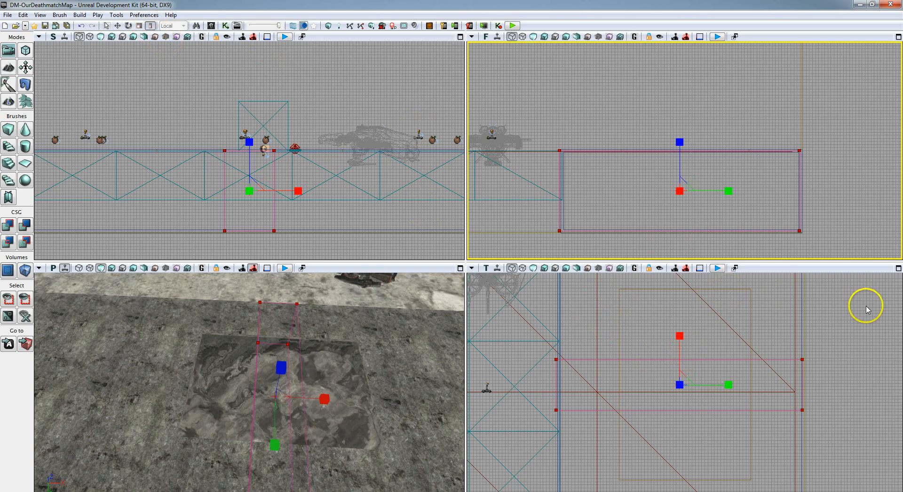
scroll(862, 328, "down", 3)
scroll(855, 333, "down", 8)
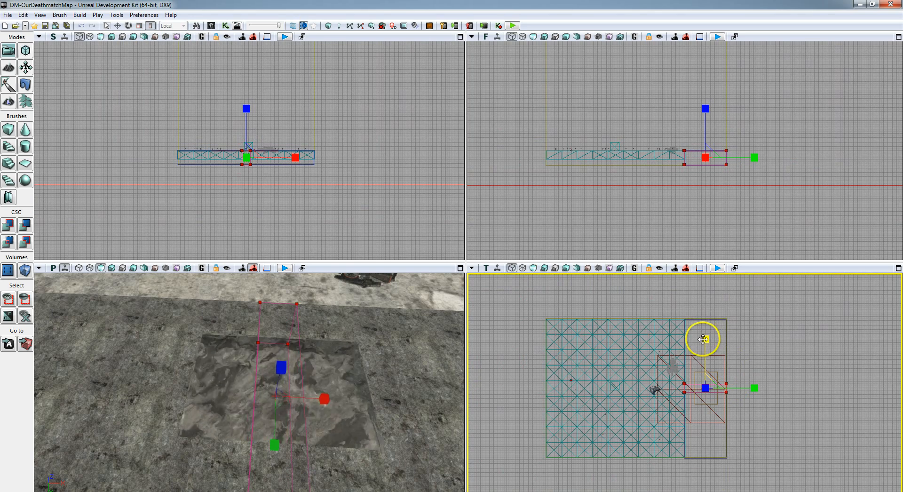
left_click_drag(703, 339, 704, 323)
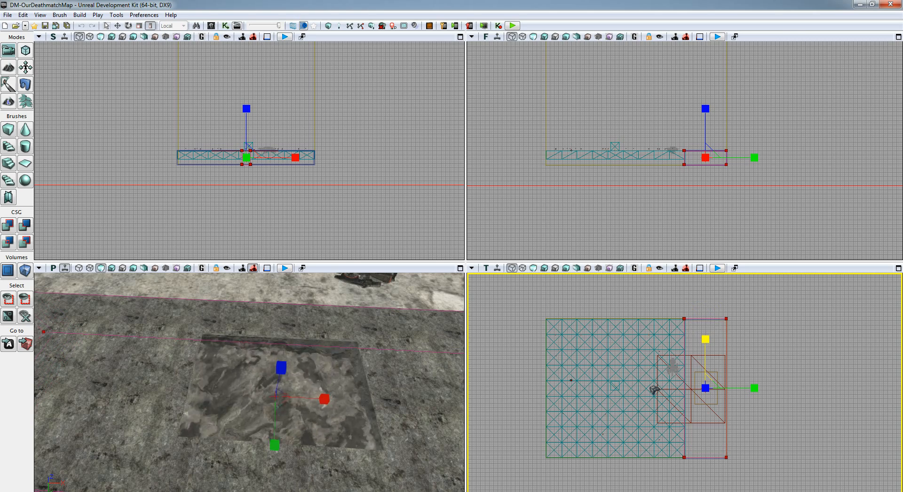
Step: Finish scaling the brush along X to the pool block's length, and look over the available volume types
left_click_drag(705, 339, 704, 339)
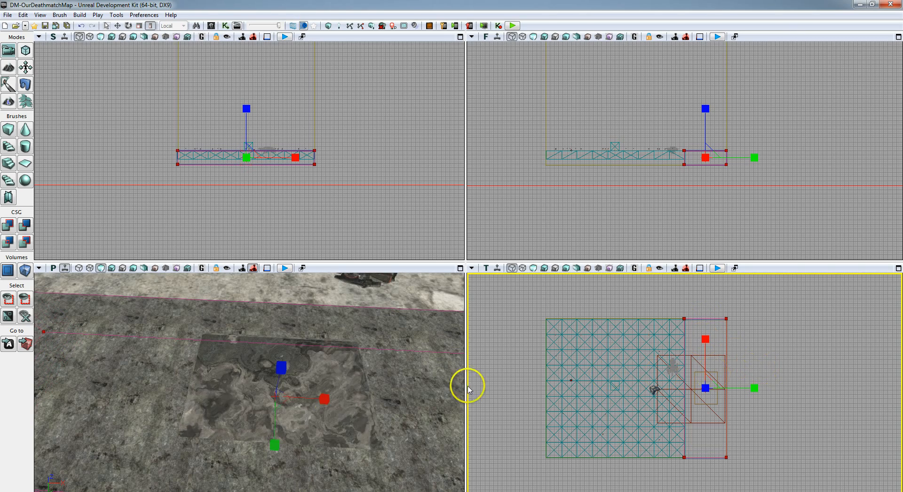
mouse_move(402, 404)
right_mouse_down()
mouse_move(320, 353)
mouse_move(320, 381)
mouse_move(301, 404)
mouse_move(282, 404)
right_mouse_up()
mouse_move(400, 489)
right_mouse_down()
mouse_move(403, 476)
mouse_move(387, 461)
mouse_move(463, 448)
mouse_move(447, 409)
mouse_move(441, 272)
mouse_move(309, 318)
mouse_move(402, 407)
right_mouse_up()
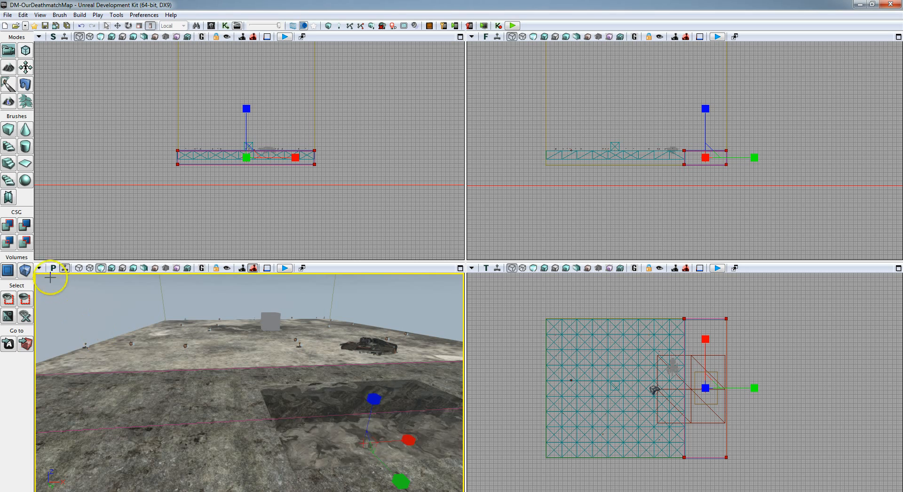
right_click(26, 272)
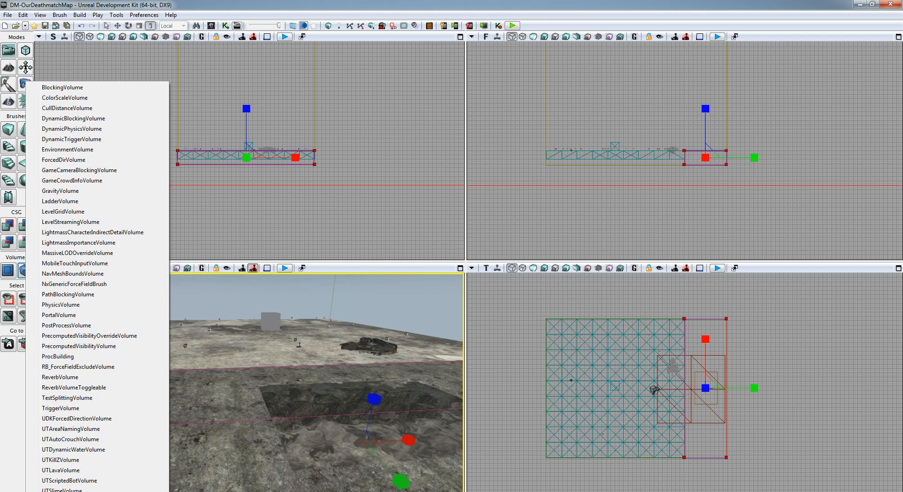
key("Escape")
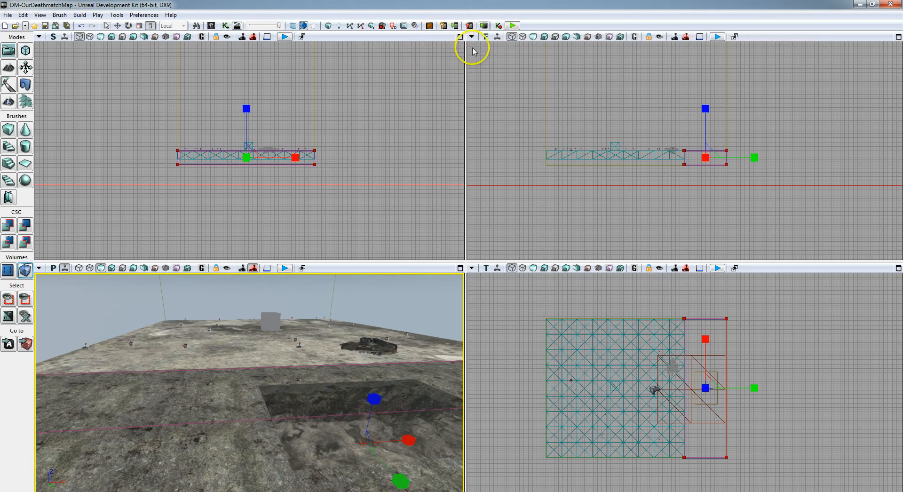
Step: Play the level from beside the pool and walk into the water to check how it looks below the surface
right_click(224, 389)
left_click(259, 383)
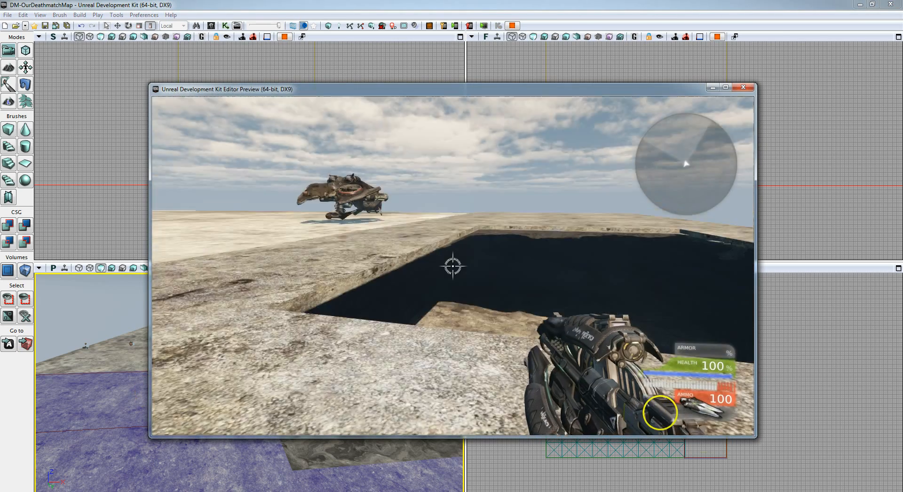
key("w")
key("w")
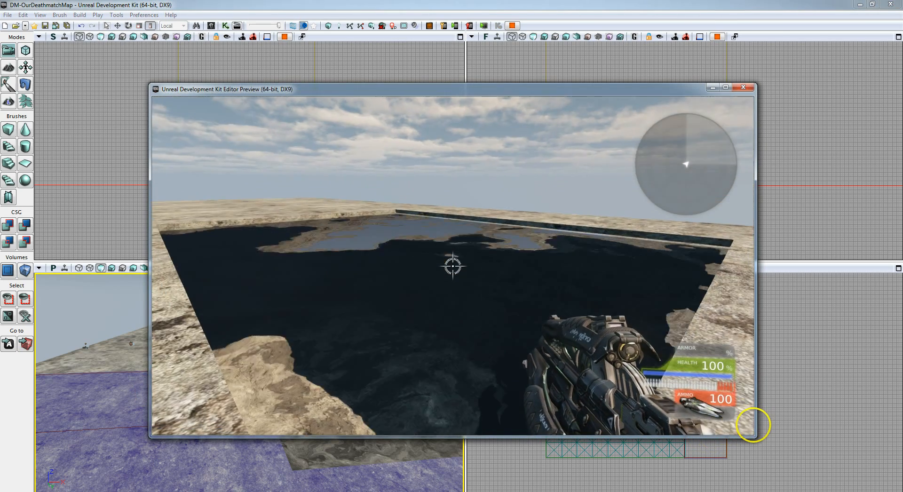
key("w")
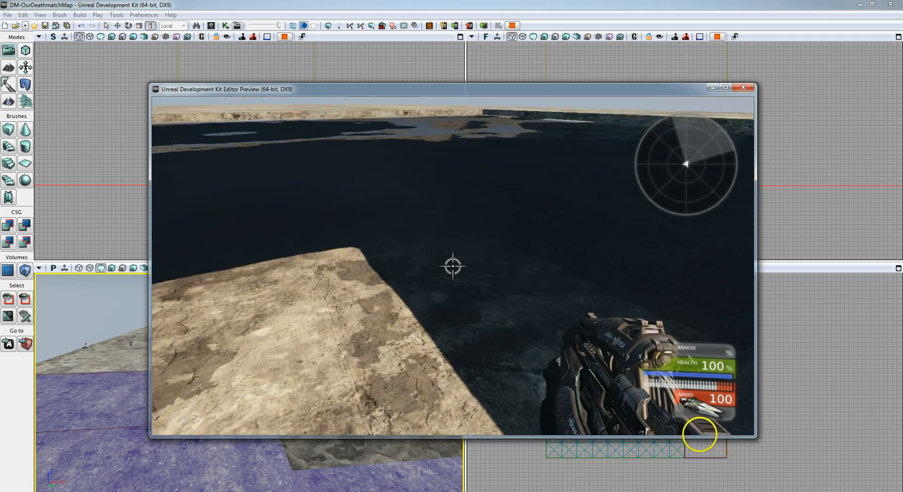
key("w")
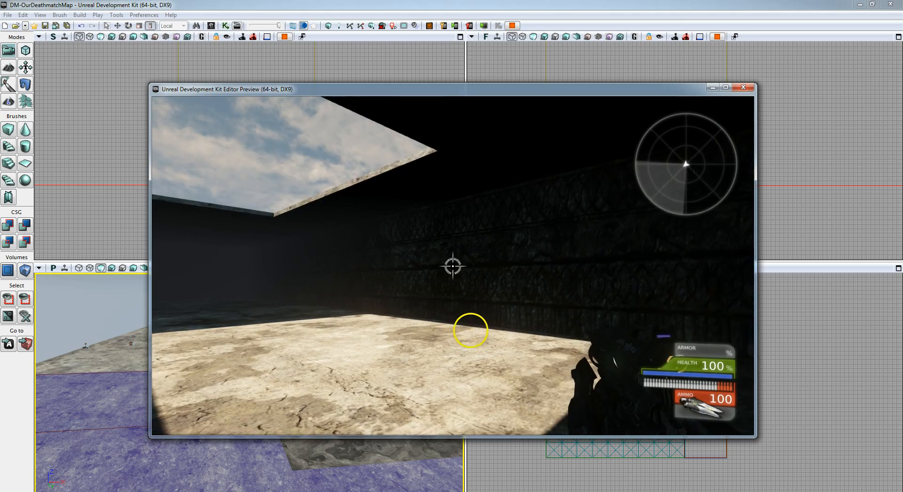
key("Escape")
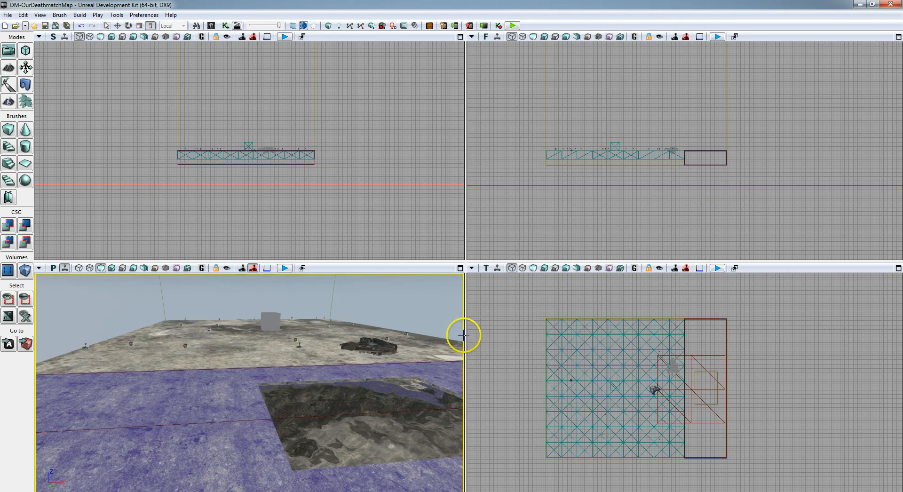
Step: Add a PostProcessVolume in the shape of the builder brush around the pool block
right_click_drag(363, 397, 377, 270)
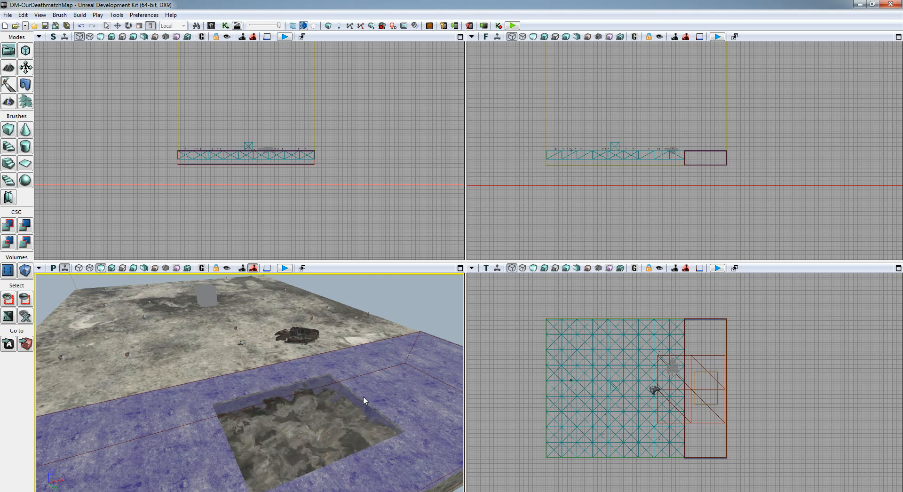
mouse_move(382, 408)
right_mouse_down()
mouse_move(400, 416)
mouse_move(383, 405)
right_mouse_up()
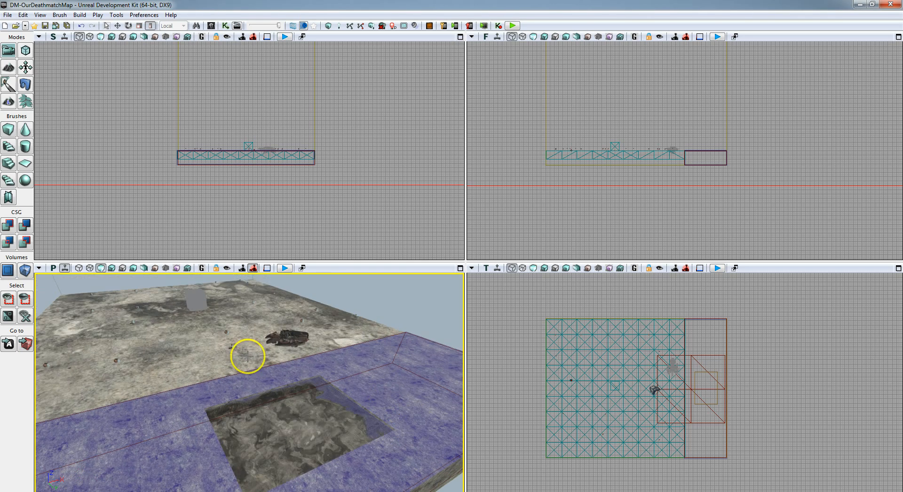
left_click(25, 271)
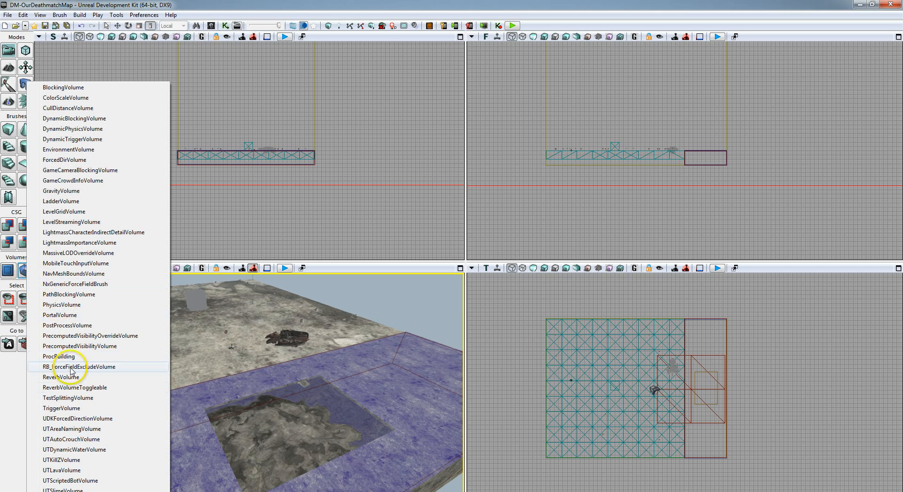
left_click(64, 325)
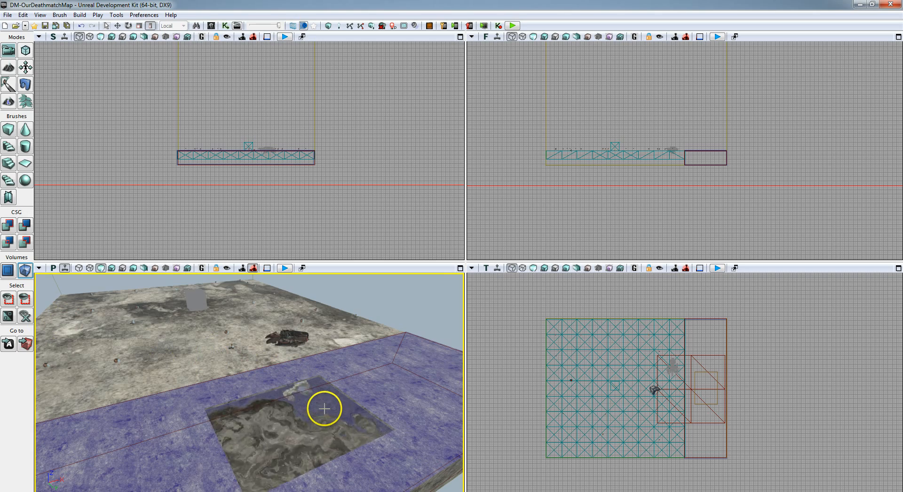
Step: Go to the builder brush and move it along Y, clear of the pool block, away from the terrain
right_click_drag(321, 429, 322, 489)
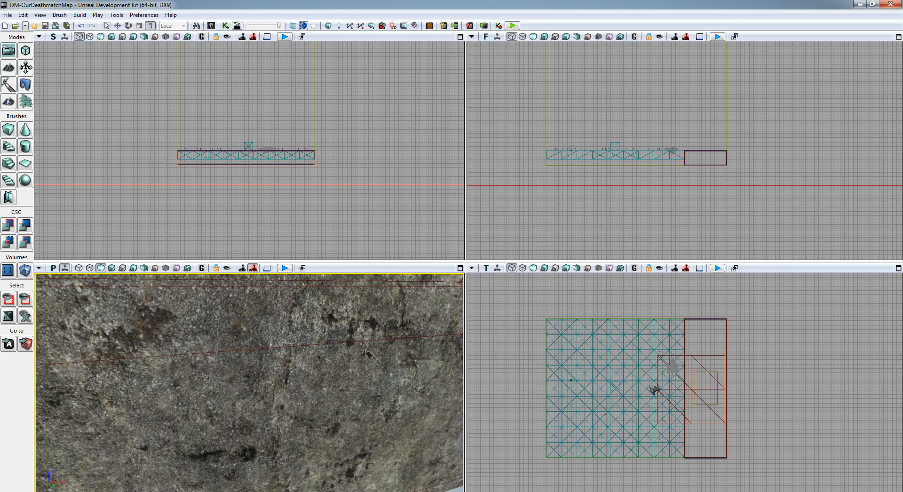
right_click_drag(322, 491, 301, 385)
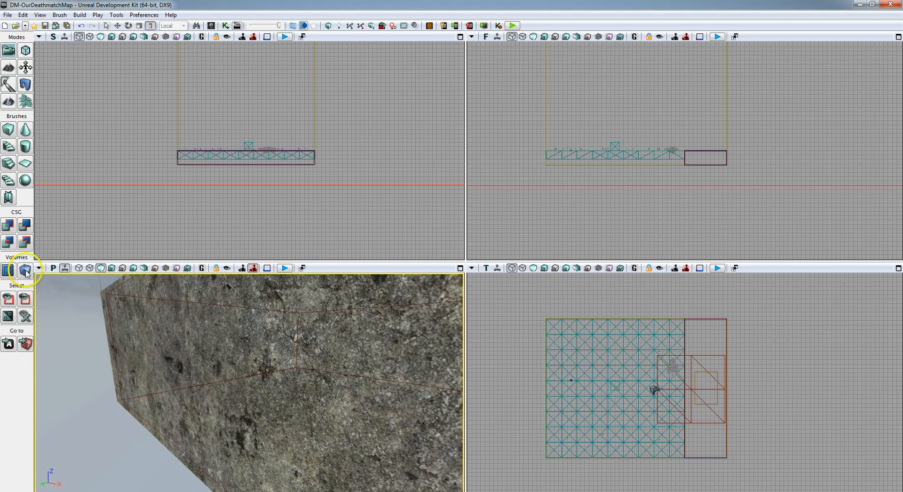
left_click(26, 343)
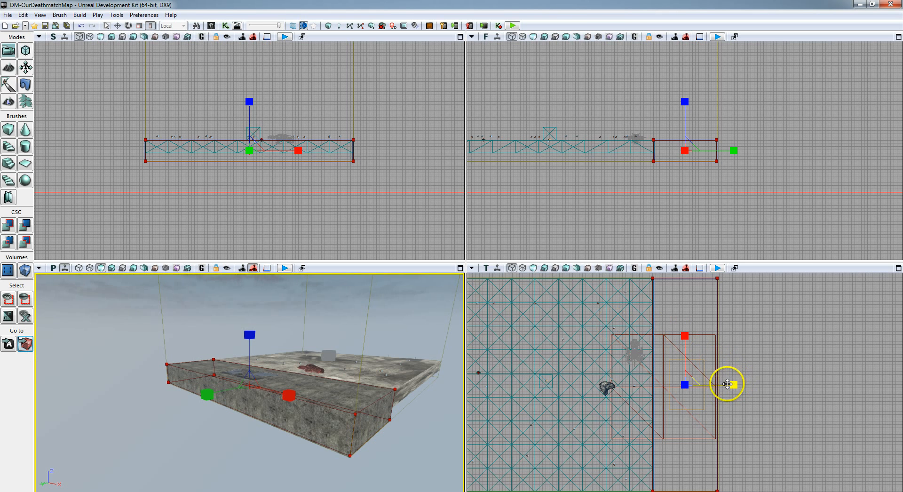
left_click(731, 383)
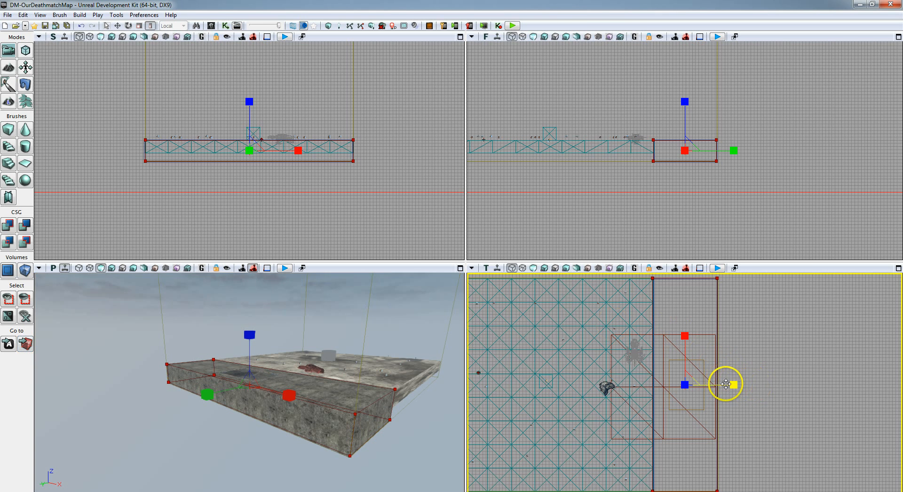
key("space")
left_click_drag(726, 385, 824, 385)
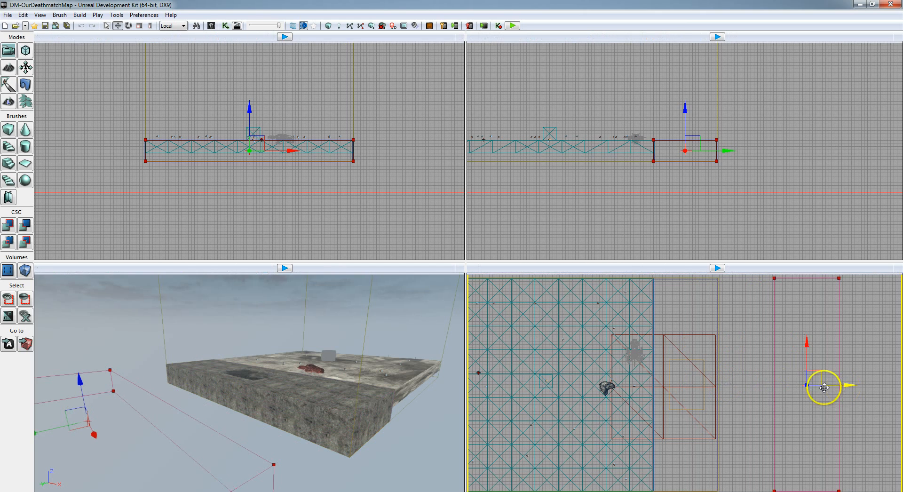
Step: Select the post process volume from inside the pool room and expand the Settings in its properties
left_click(308, 383)
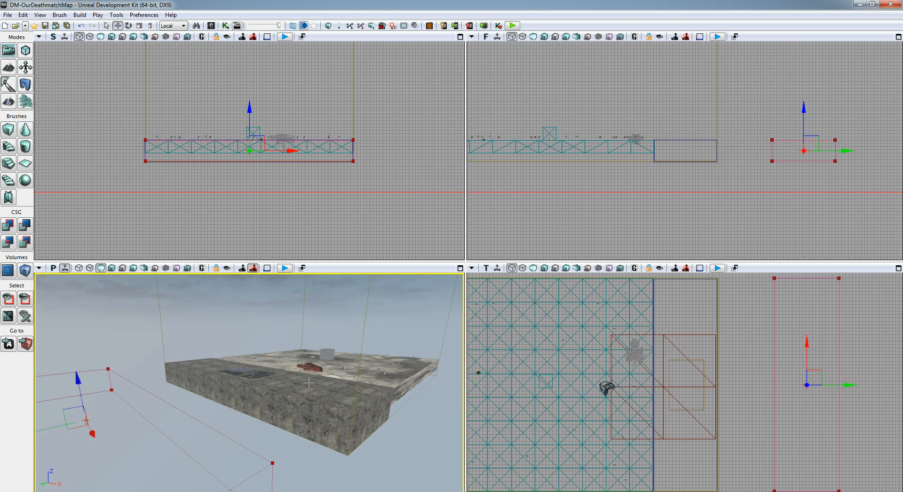
mouse_move(282, 346)
right_mouse_down()
mouse_move(281, 356)
mouse_move(289, 347)
mouse_move(161, 335)
mouse_move(135, 347)
mouse_move(34, 345)
mouse_move(278, 343)
right_mouse_up()
key("w")
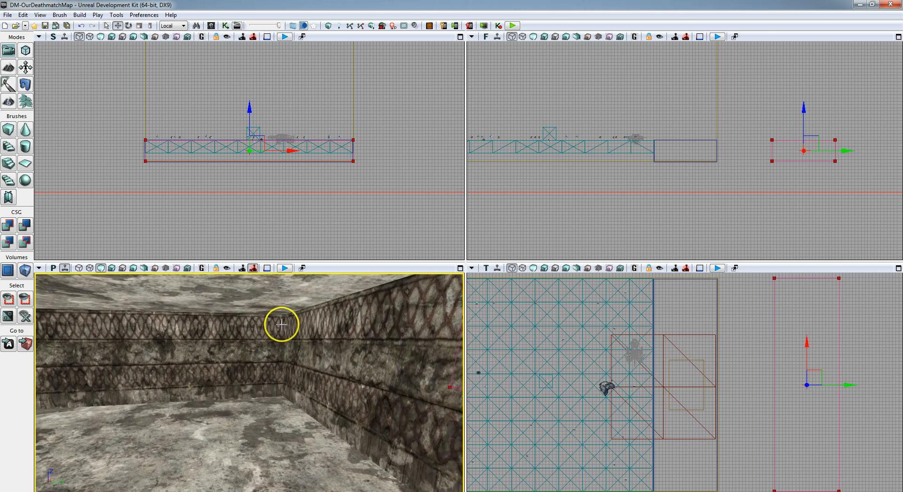
left_click(281, 321)
left_click(101, 269)
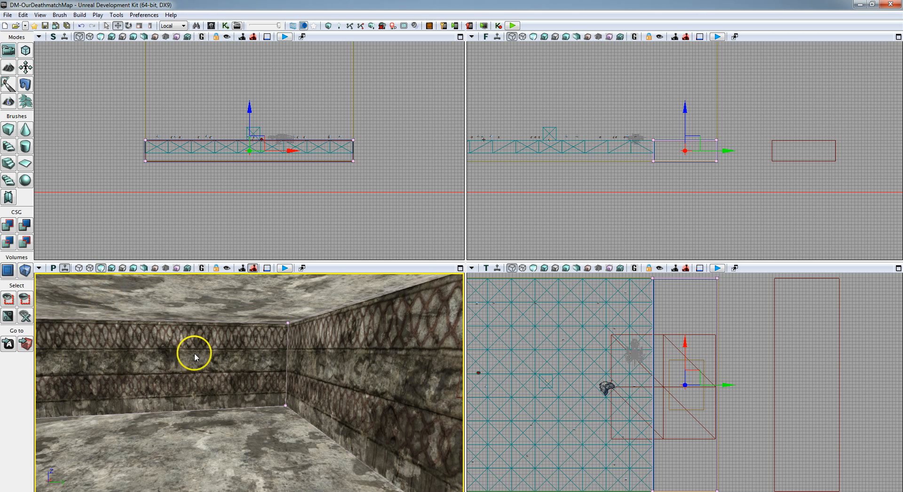
right_click(289, 331)
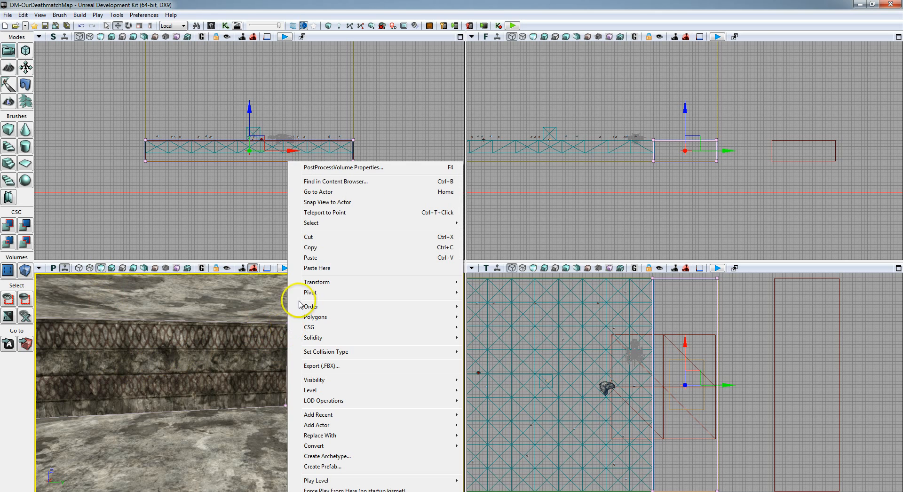
left_click(346, 169)
left_click(622, 135)
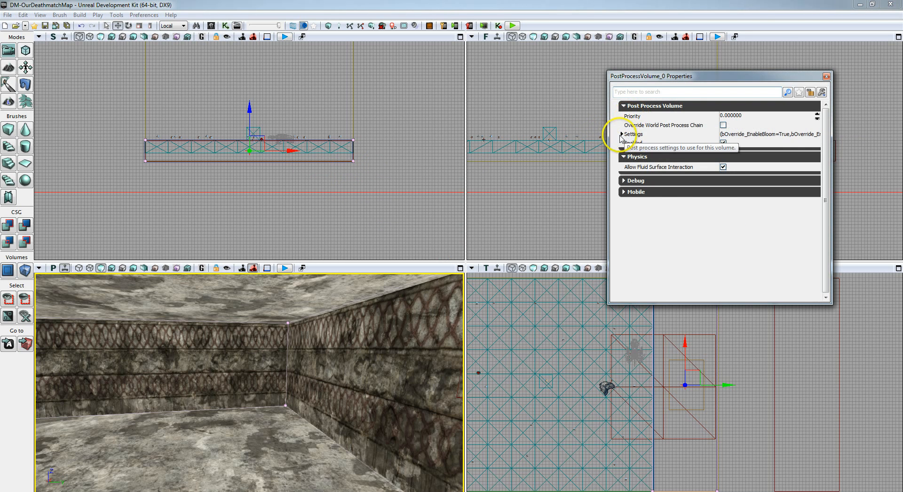
left_click(622, 134)
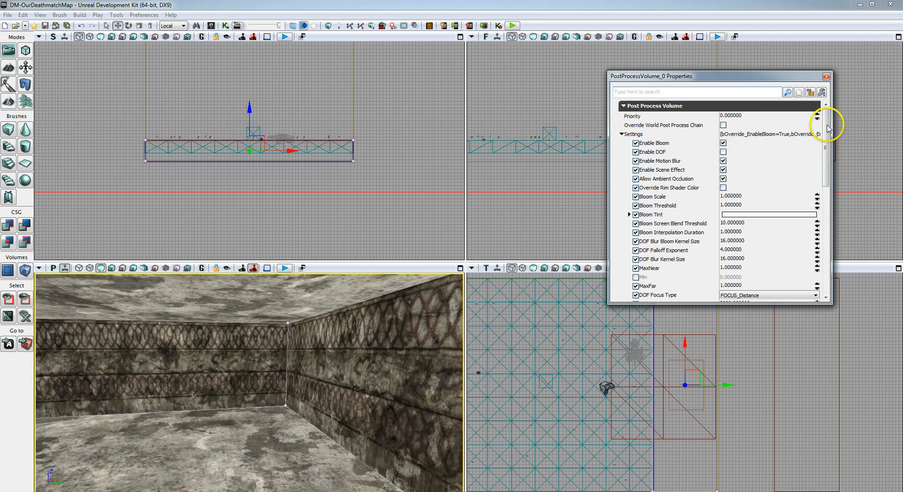
Step: Enable DOF for the post process volume with a DOF Focus Inner Radius of 256, and close its properties
left_click_drag(828, 127, 829, 135)
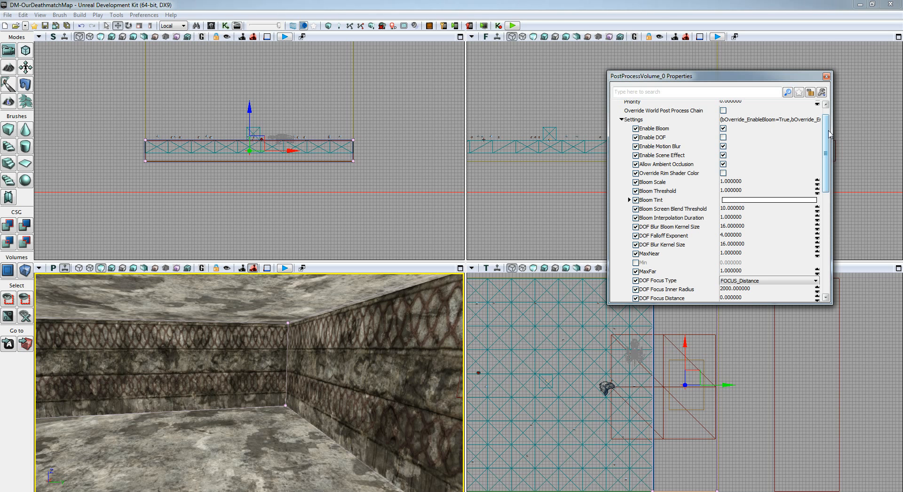
left_click(723, 137)
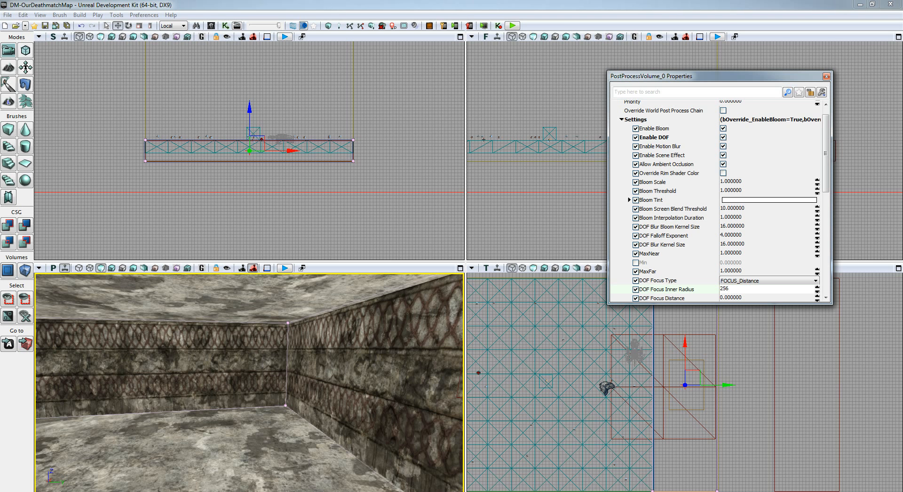
key("Tab")
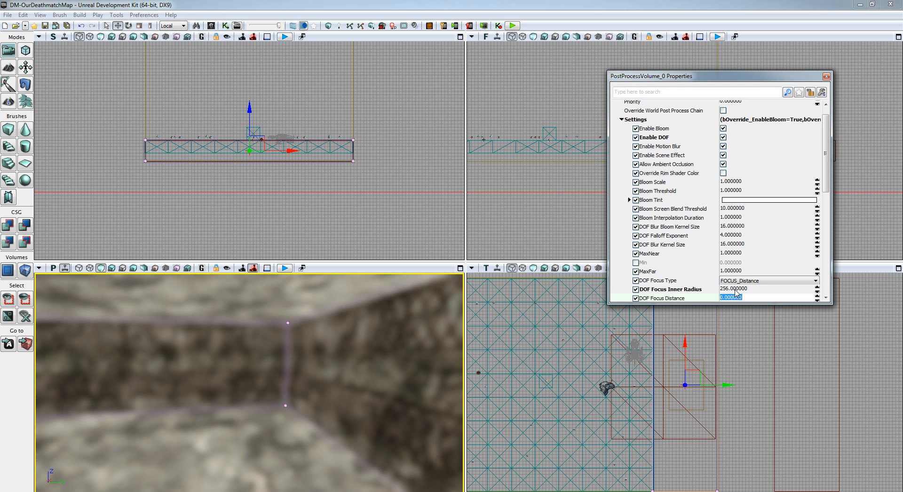
left_click(735, 290)
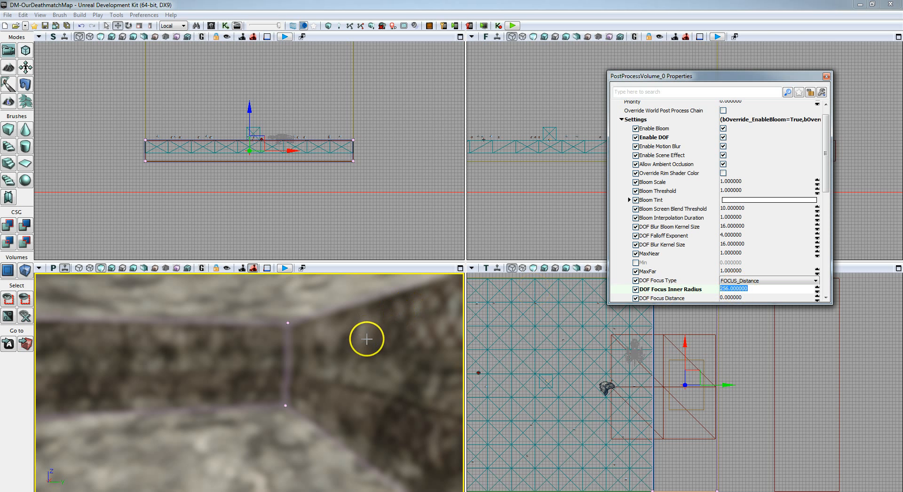
right_click_drag(389, 359, 120, 256)
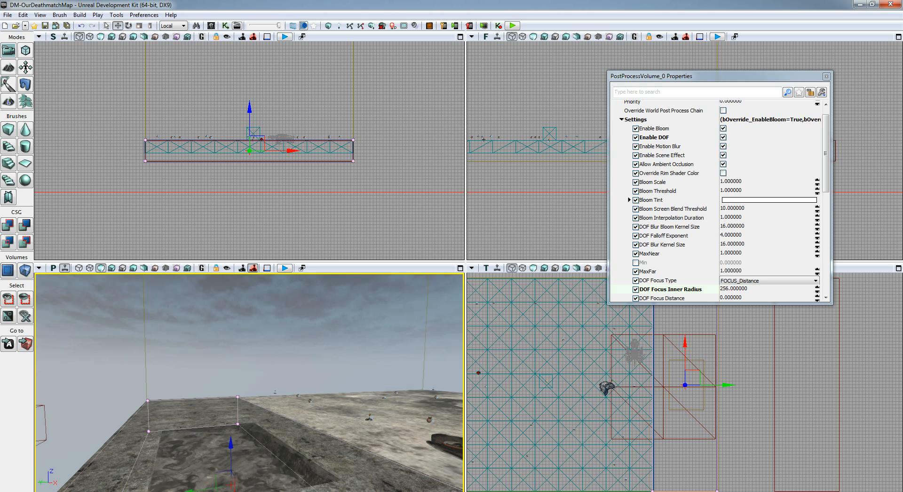
left_click(827, 76)
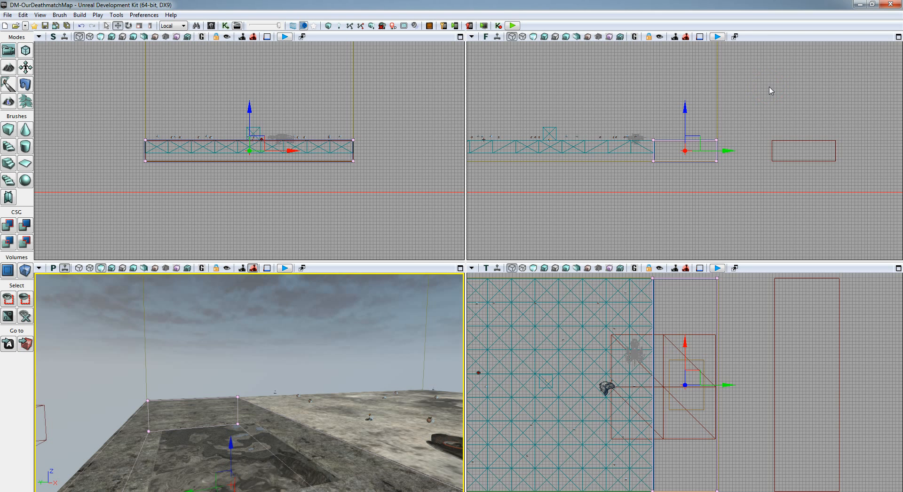
Step: Play the level from beside the pool and enter the water to check the underwater depth-of-field blur
right_click(266, 361)
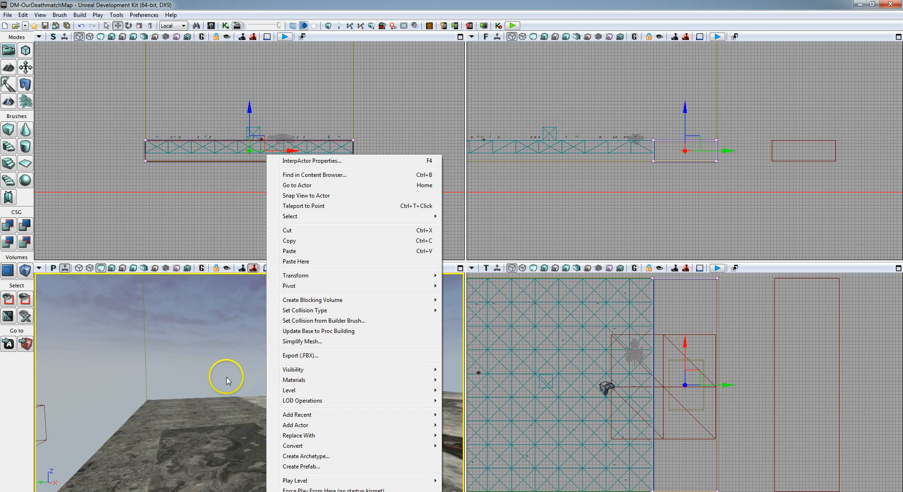
left_click(276, 421)
right_click(314, 446)
left_click(339, 425)
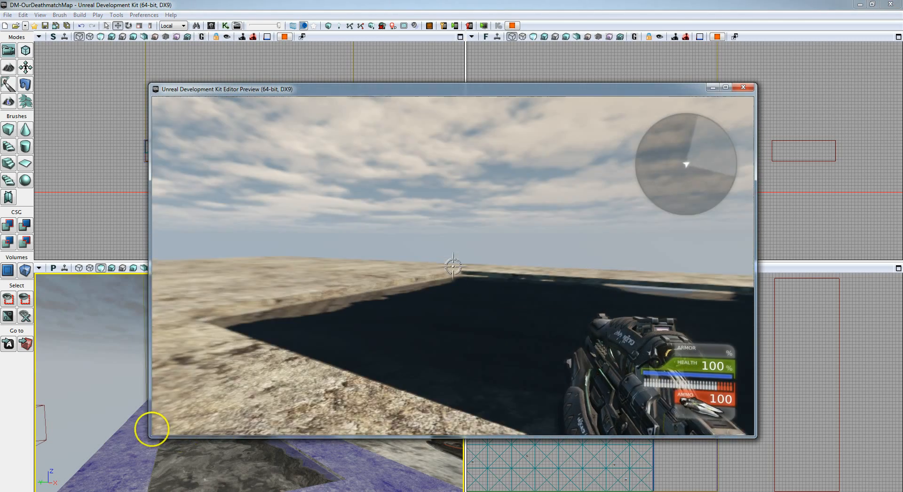
key("w")
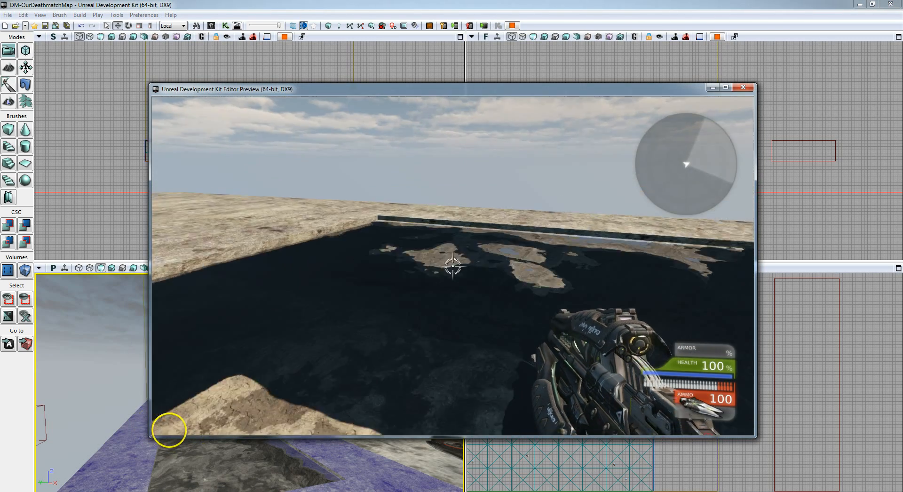
key("w")
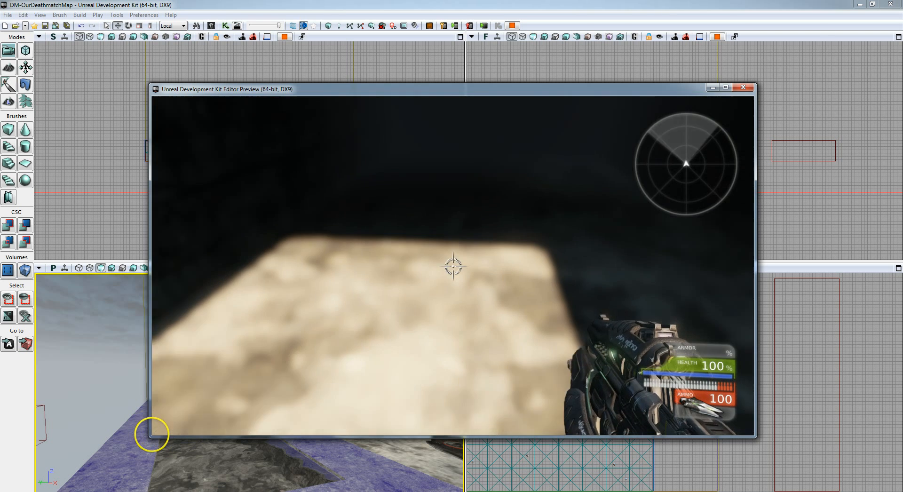
key("w")
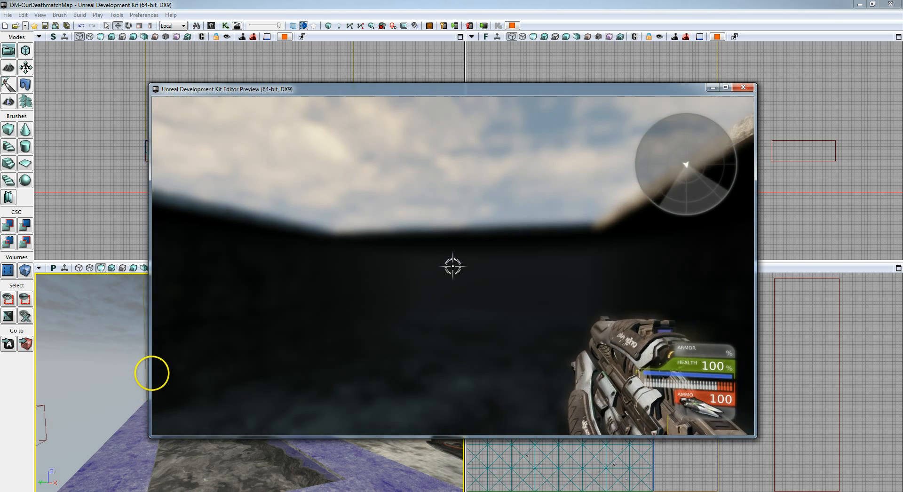
Step: Look around underwater in the running level to check the depth-of-field blur, and end the play session
key("w")
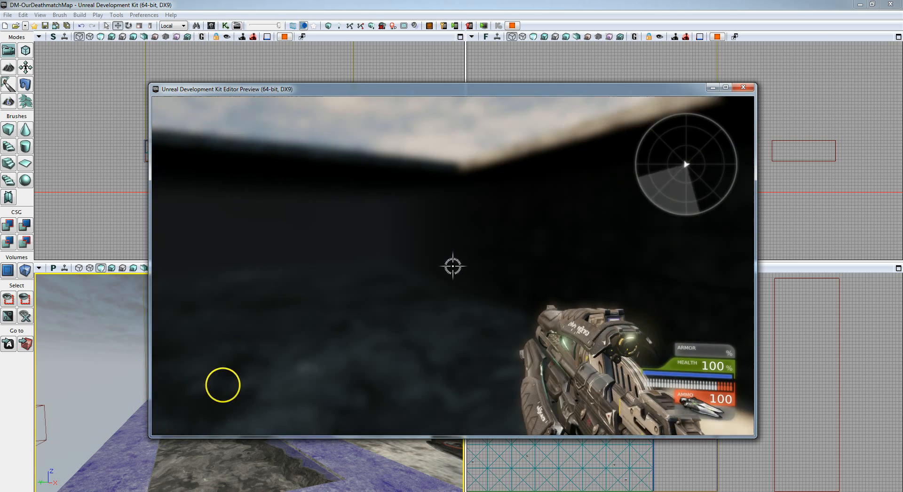
left_click(246, 339)
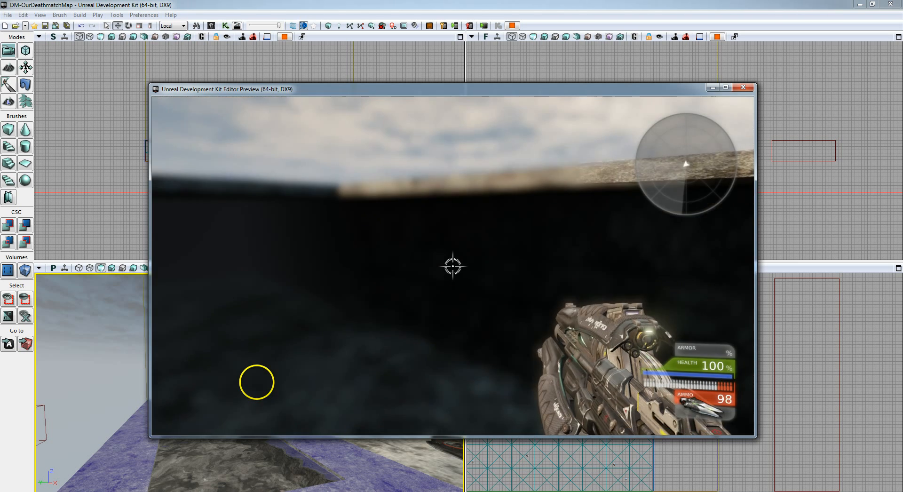
key("Escape")
Step: Play the level from the terrain beside the pool block, walk to the parked vehicle and board it
left_click_drag(303, 399, 342, 272)
right_click_drag(342, 272, 342, 294)
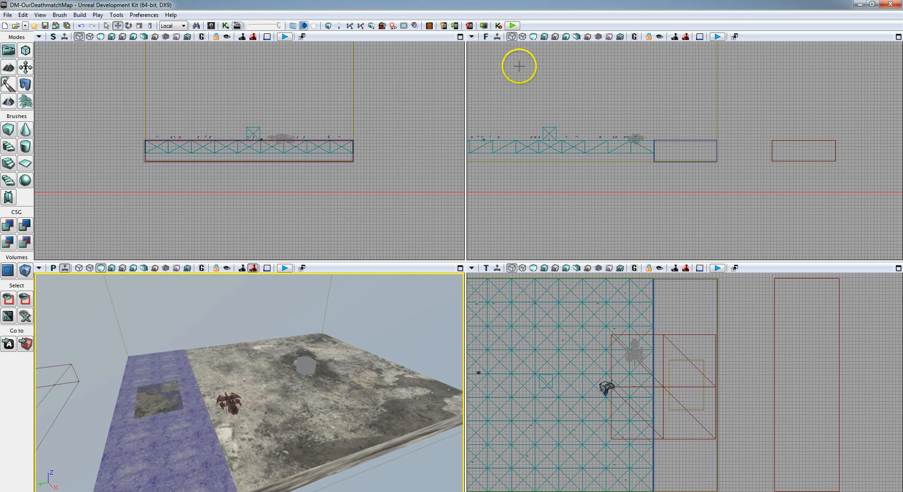
right_click(245, 423)
left_click(255, 401)
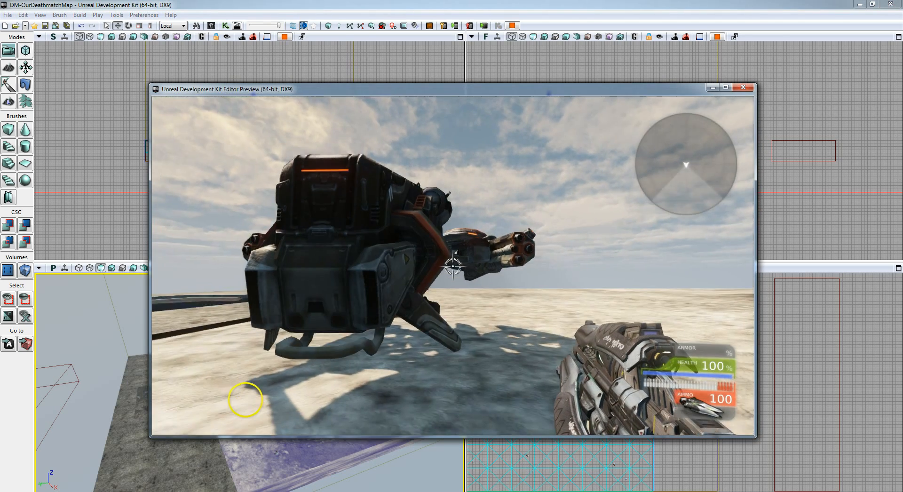
key("d")
key("w")
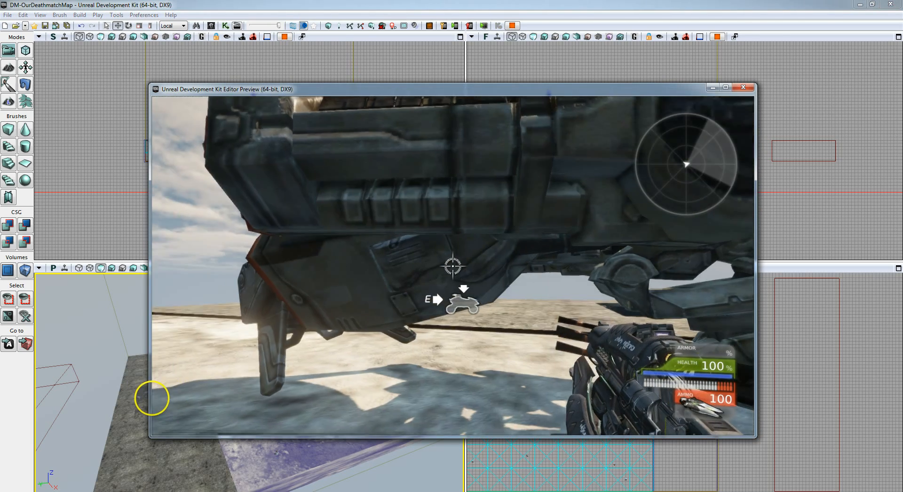
key("e")
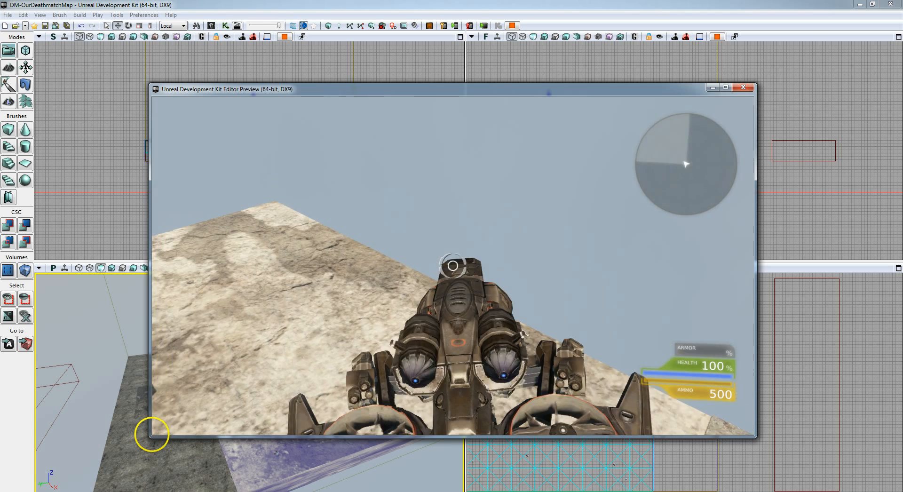
Step: Fly the vehicle high above the map to examine the terrain's open edges, and end the play session
key("space")
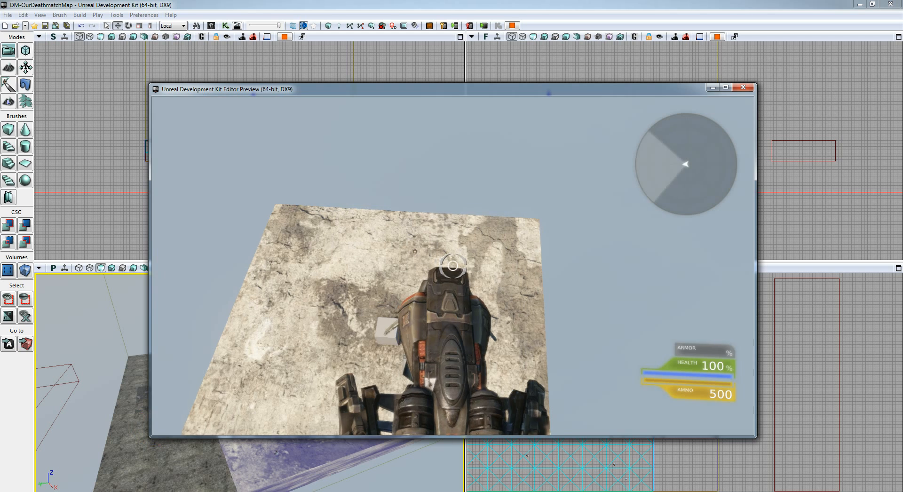
key("d")
left_click(152, 434)
key("d")
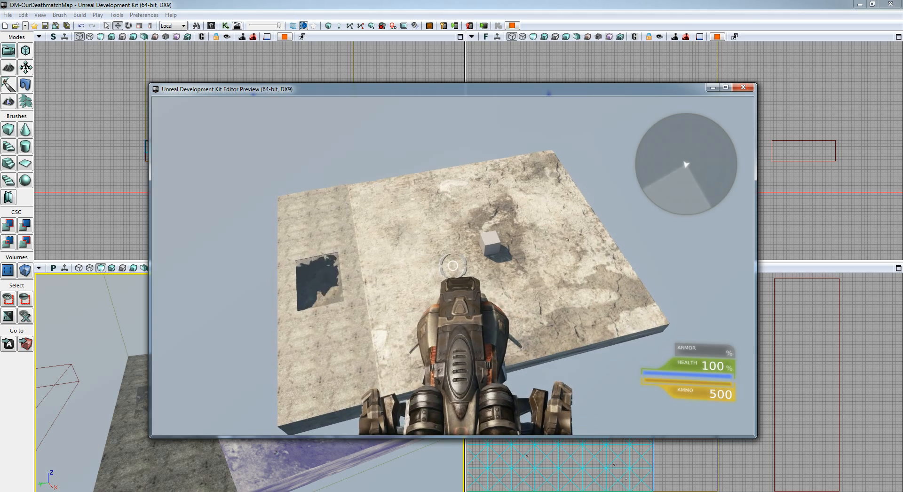
key("Escape")
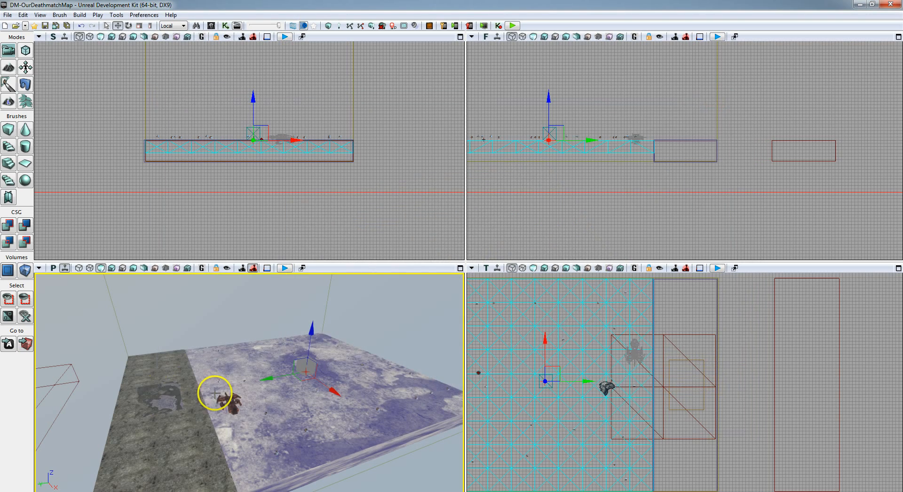
Step: Build a cube builder brush at the selected terrain, make it Hollow and set its X size to 5000
mouse_move(215, 393)
right_mouse_down()
mouse_move(214, 379)
mouse_move(234, 442)
mouse_move(195, 452)
mouse_move(215, 393)
right_mouse_up()
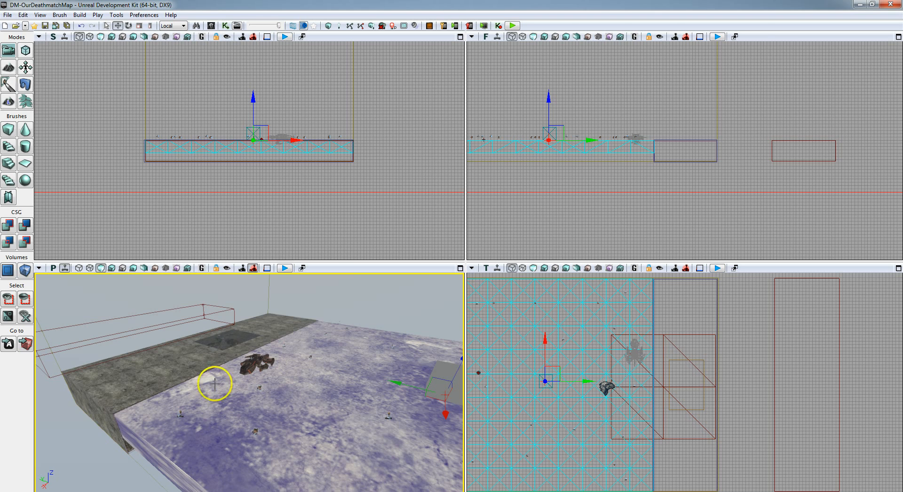
right_click_drag(324, 327, 342, 310)
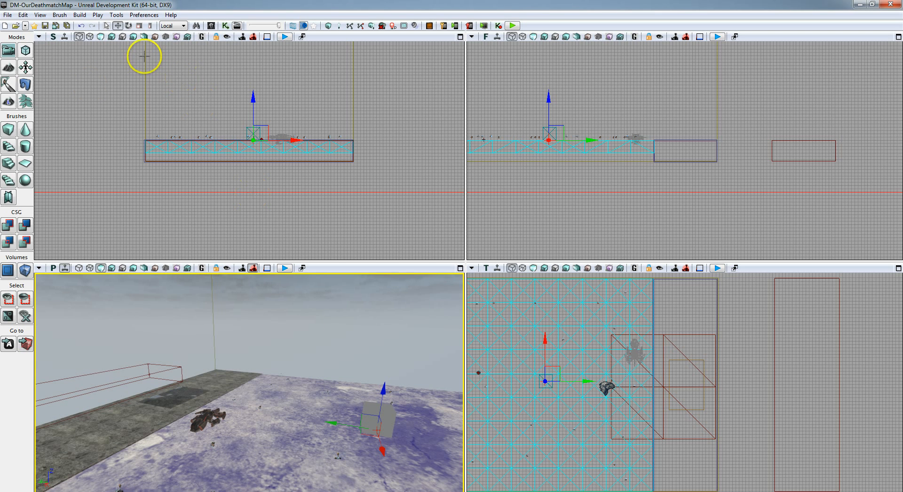
left_click(13, 138)
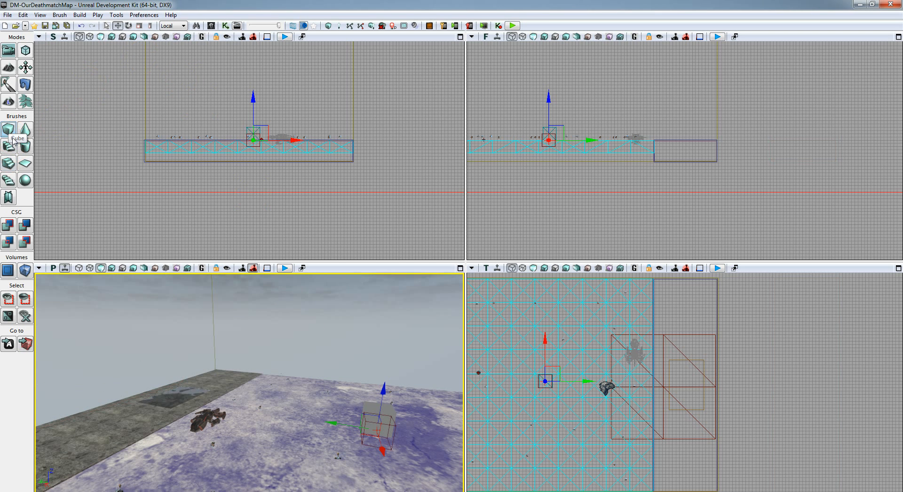
right_click(13, 139)
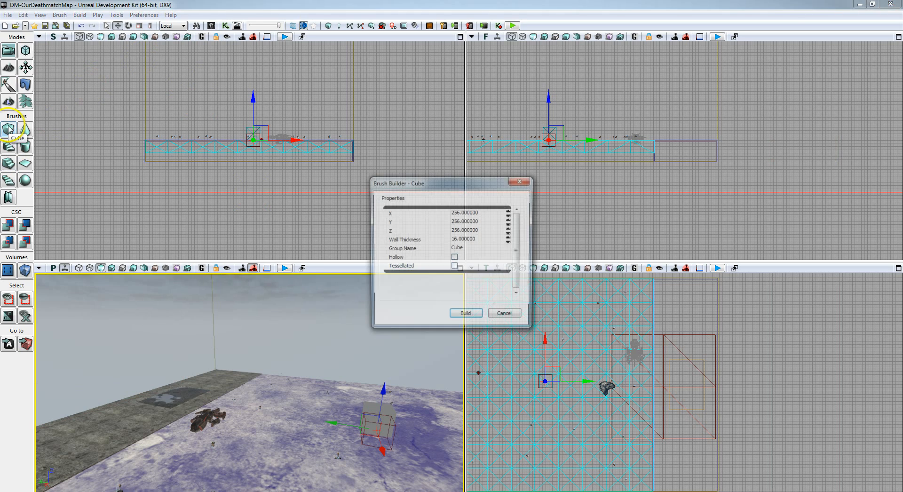
left_click(455, 258)
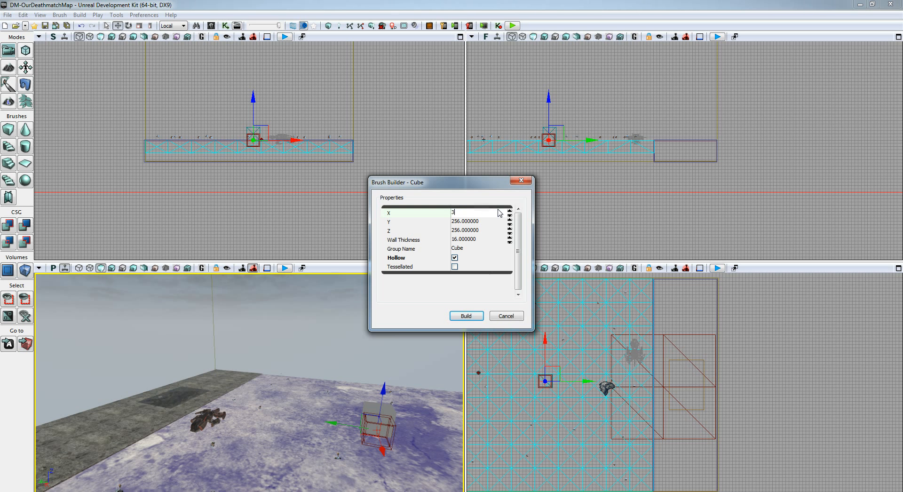
key("Tab")
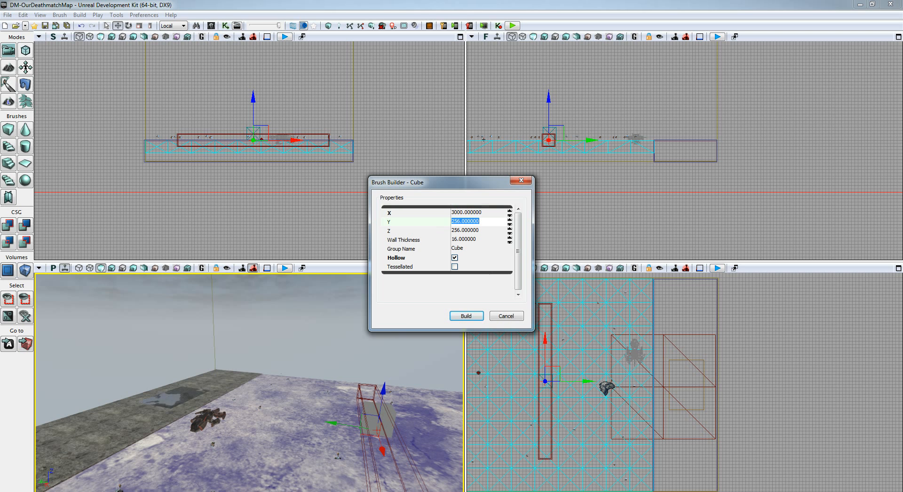
left_click(499, 213)
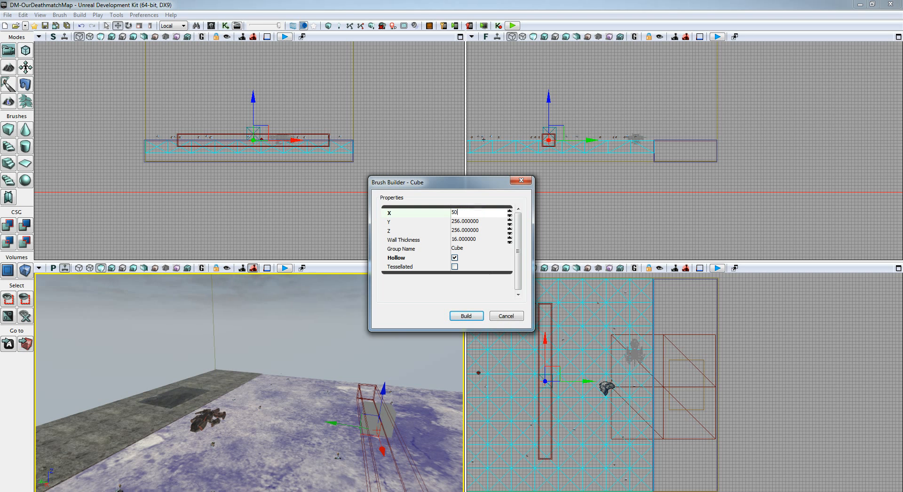
key("Tab")
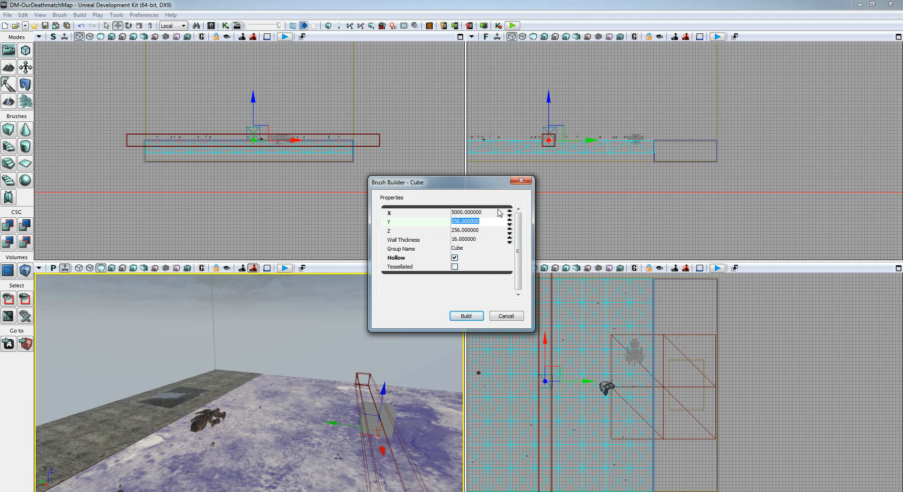
Step: Set the hollow cube's Y and Z sizes to 5000 and its Wall Thickness to 64
type("5000")
key("Tab")
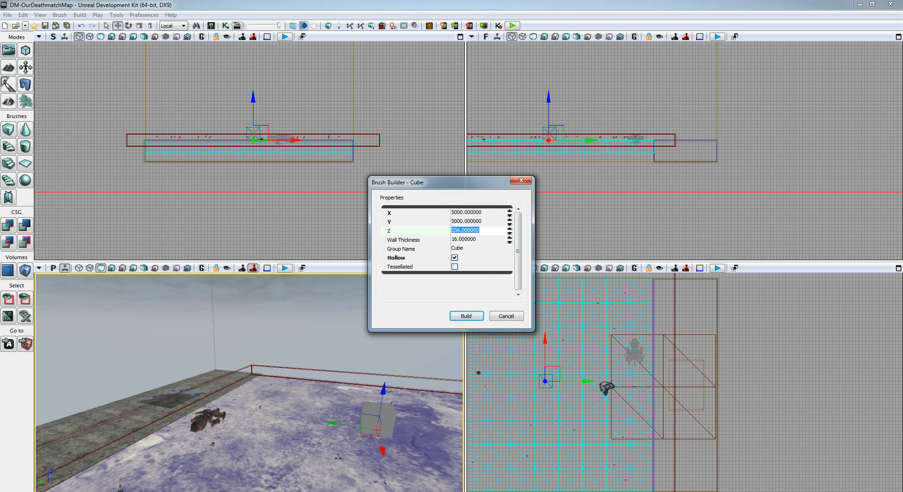
type("5000")
key("Tab")
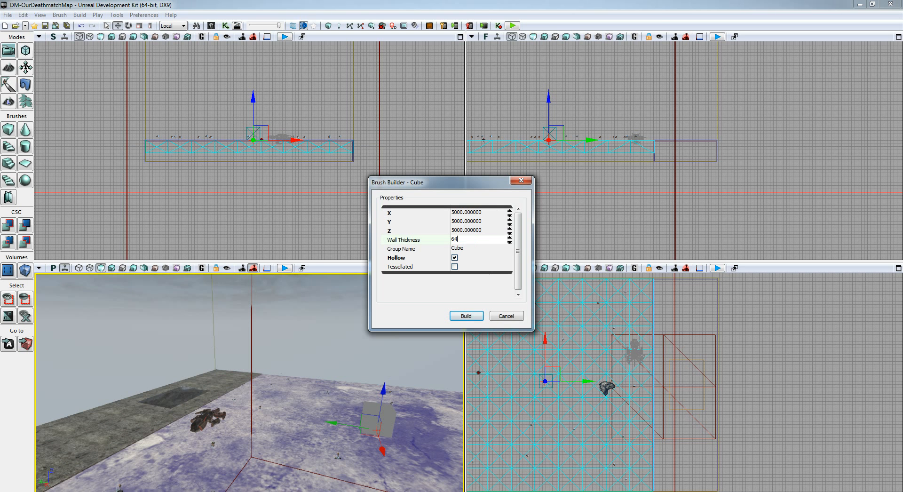
type("64")
key("Tab")
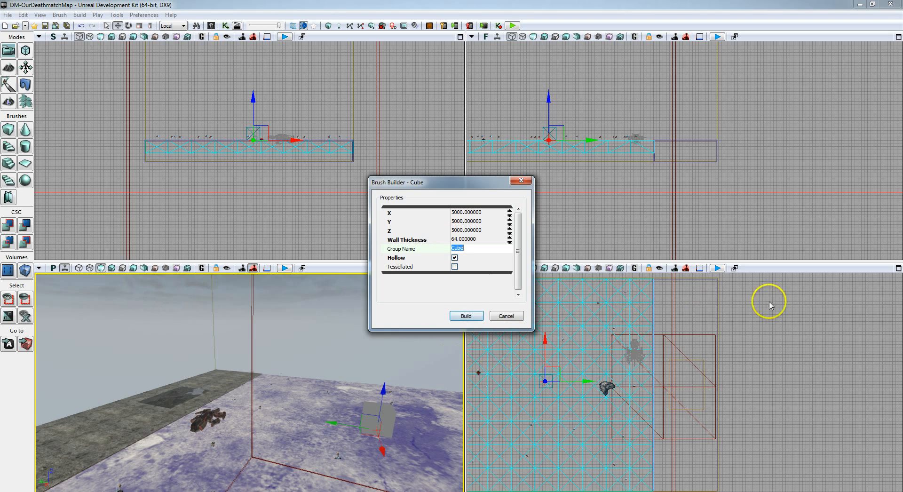
Step: Move the hollow cube brush along Y to reach over the pool block, and close the Brush Builder
left_click(783, 332)
scroll(799, 343, "down", 4)
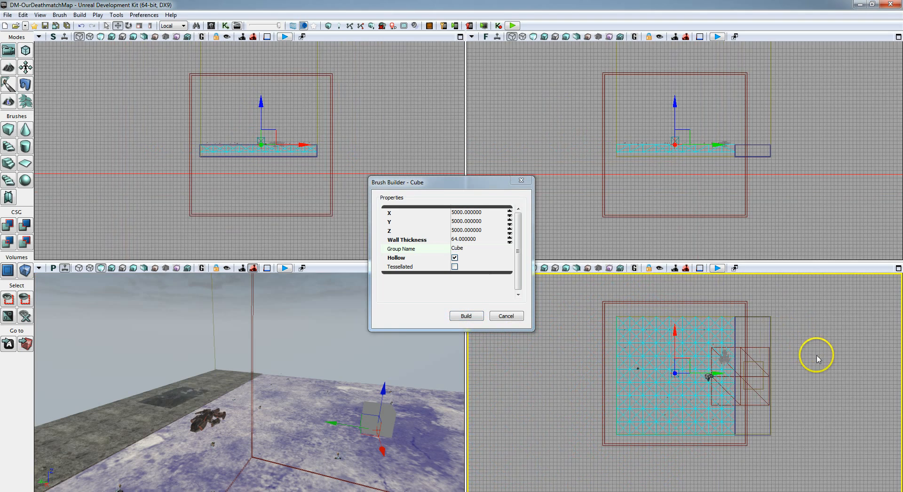
left_click_drag(818, 359, 806, 337)
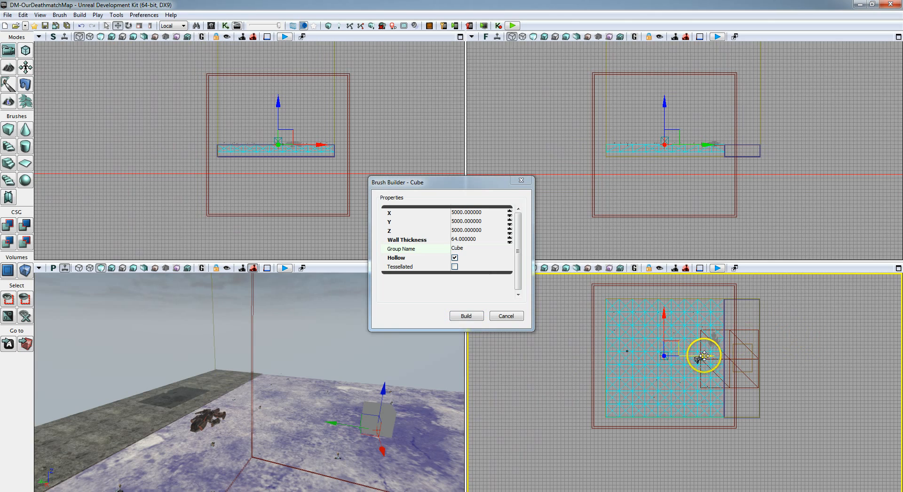
mouse_move(704, 355)
left_mouse_down()
mouse_move(712, 355)
mouse_move(702, 358)
left_mouse_up()
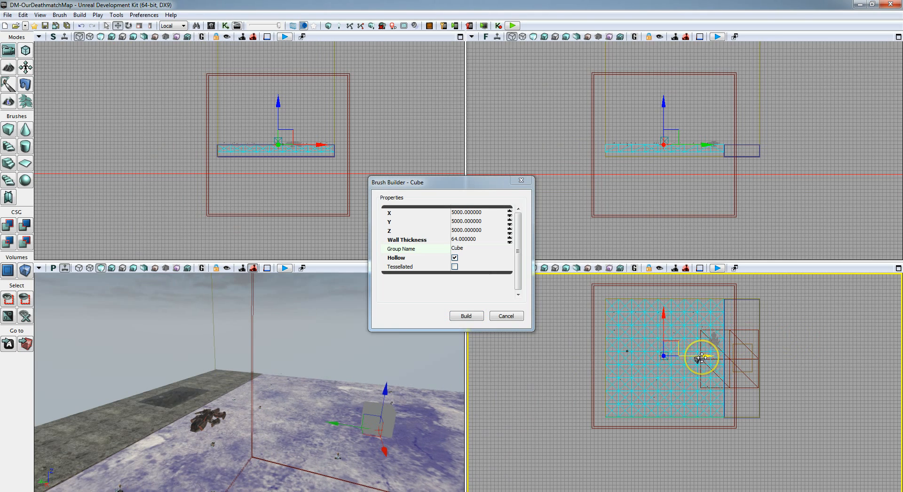
left_click(704, 285)
left_click_drag(705, 357, 720, 360)
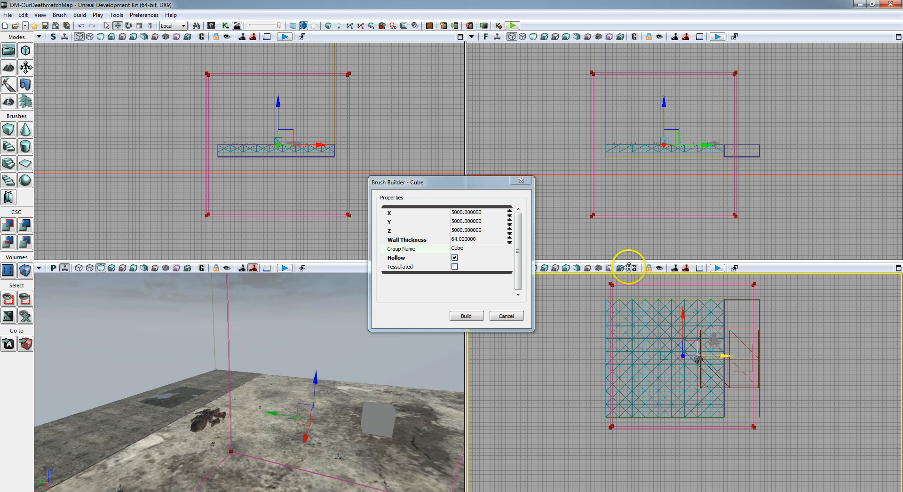
left_click(521, 181)
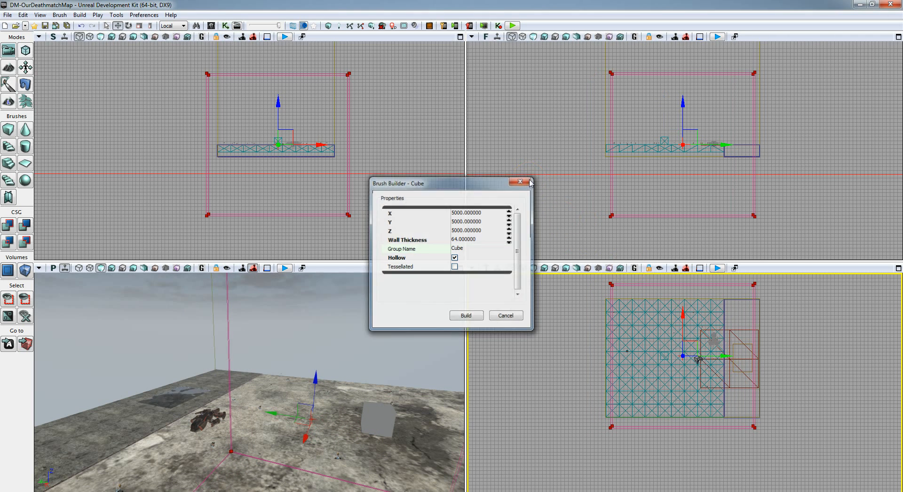
Step: In Geometry Mode, select the hollow brush's face at the pool end and move it slightly outward to enclose the pool block's edge
left_click(24, 50)
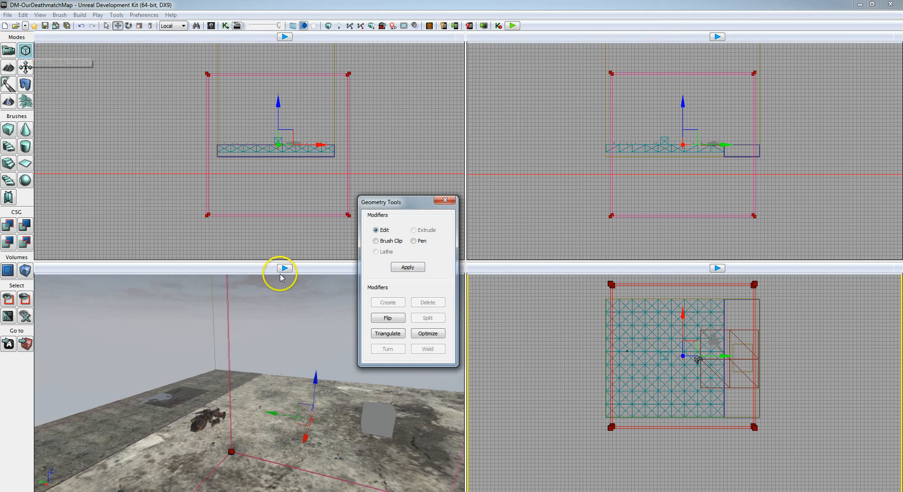
mouse_move(304, 411)
right_mouse_down()
mouse_move(280, 393)
mouse_move(200, 415)
mouse_move(225, 416)
right_mouse_up()
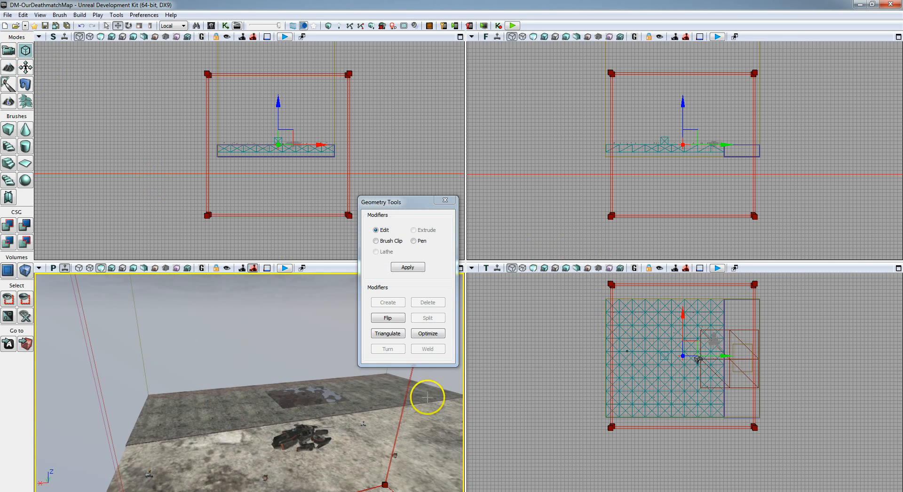
left_click(611, 293)
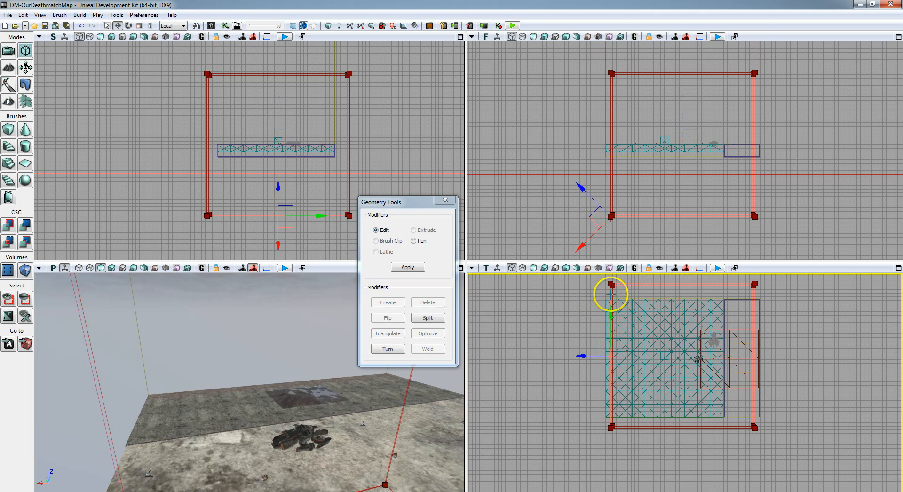
mouse_move(347, 421)
right_mouse_down()
mouse_move(319, 439)
mouse_move(409, 433)
mouse_move(264, 417)
right_mouse_up()
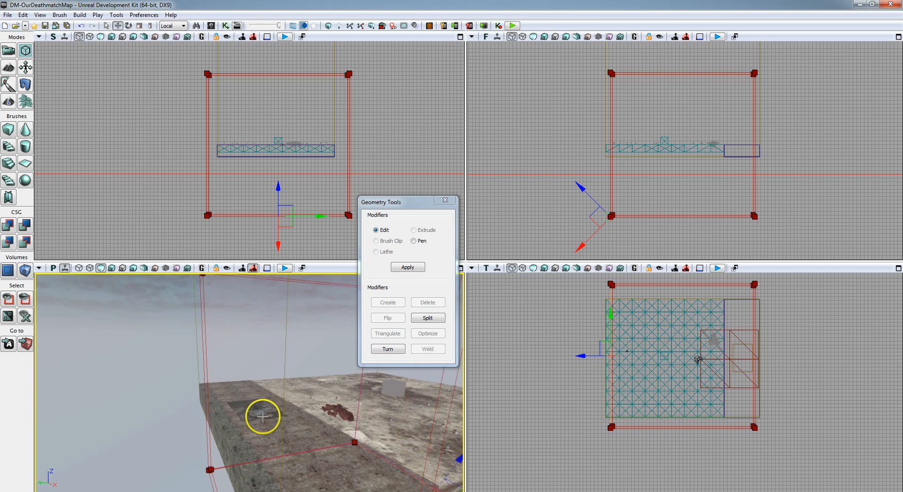
left_click(234, 348)
mouse_move(234, 348)
right_mouse_down()
mouse_move(137, 342)
mouse_move(234, 347)
mouse_move(306, 377)
mouse_move(369, 384)
right_mouse_up()
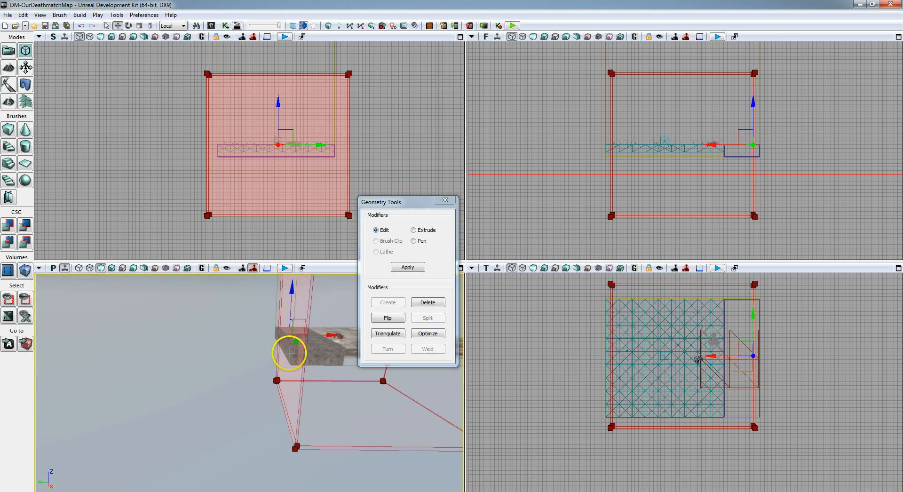
left_click_drag(331, 335, 329, 336)
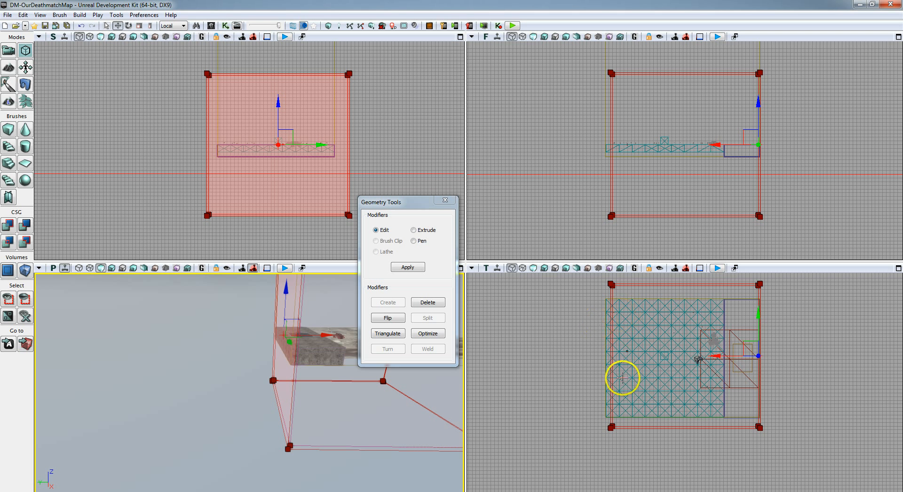
Step: Select the hollow brush's outer face at the end opposite the pool and move it outward past the terrain's edge
right_click_drag(377, 378, 422, 368)
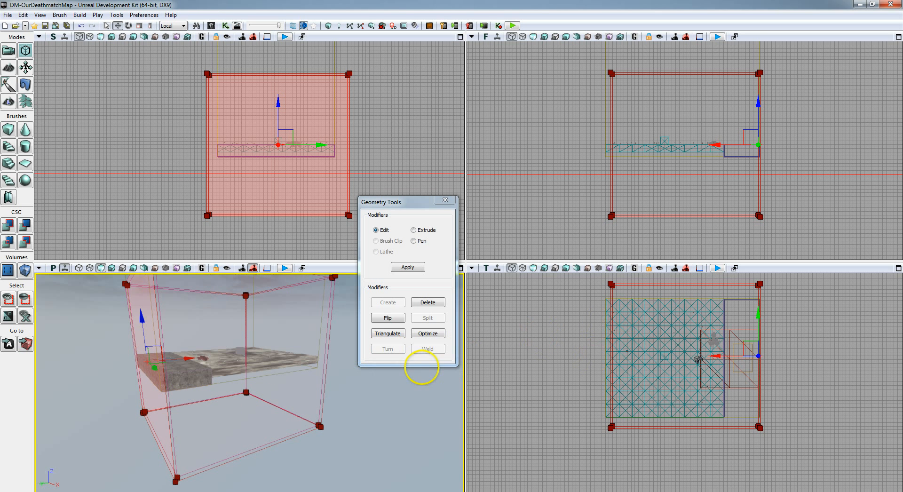
left_click(310, 389)
key("w")
mouse_move(309, 388)
right_mouse_down()
mouse_move(361, 383)
mouse_move(173, 369)
mouse_move(152, 358)
right_mouse_up()
left_click(256, 377)
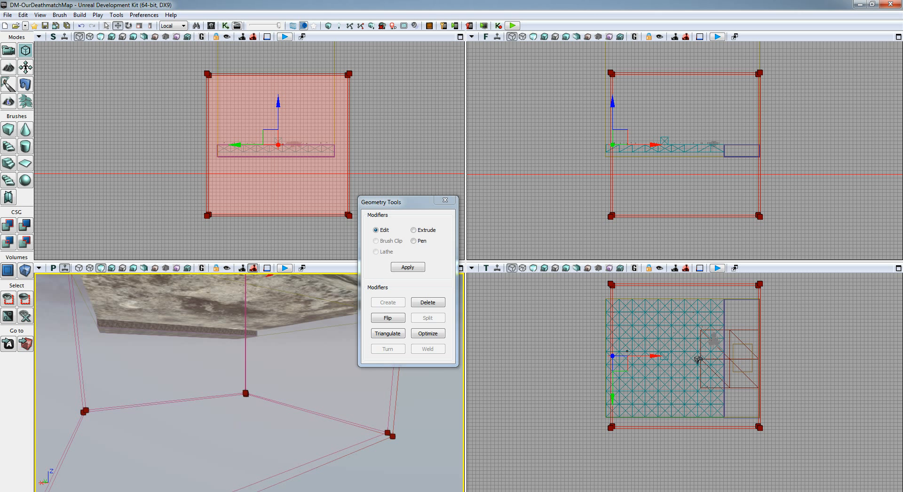
right_click(288, 383)
left_click(264, 374)
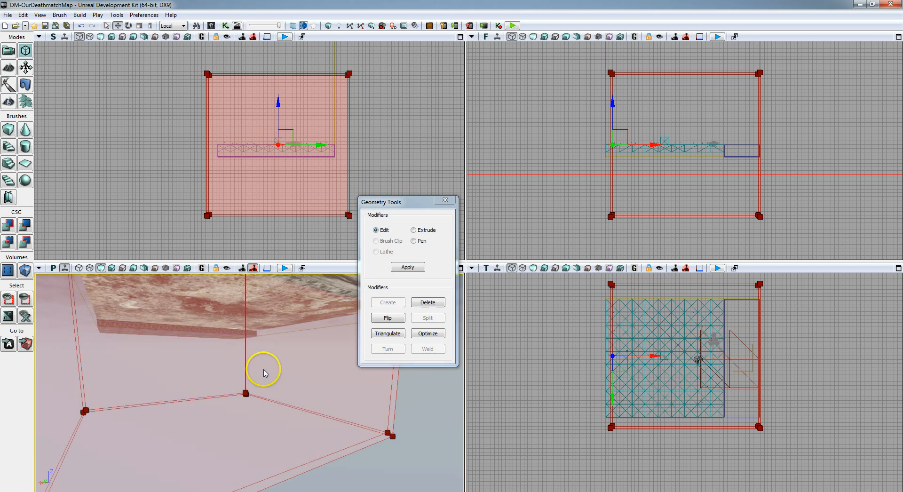
right_click(266, 374)
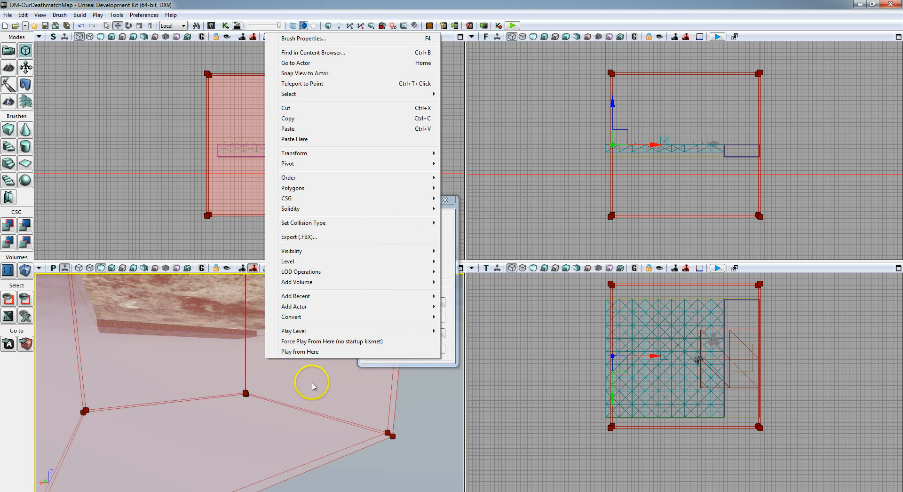
left_click(432, 432)
mouse_move(433, 432)
right_mouse_down()
mouse_move(442, 441)
mouse_move(450, 430)
right_mouse_up()
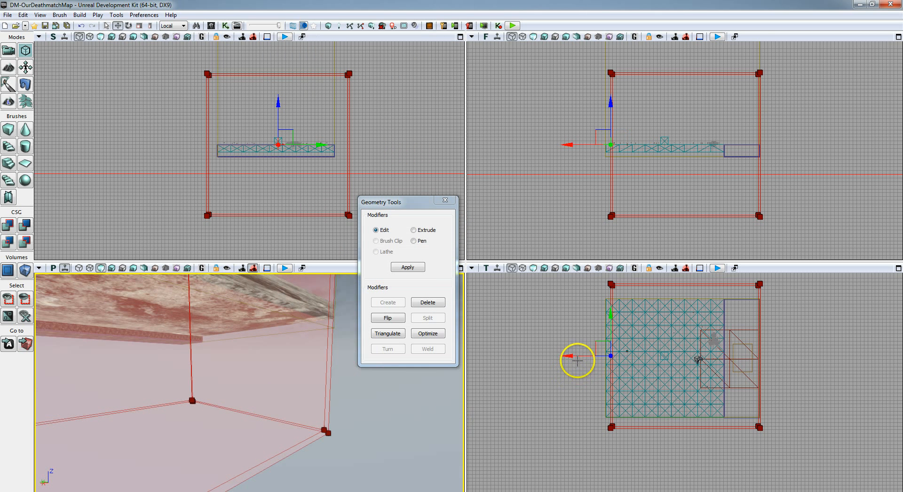
left_click_drag(577, 361, 565, 353)
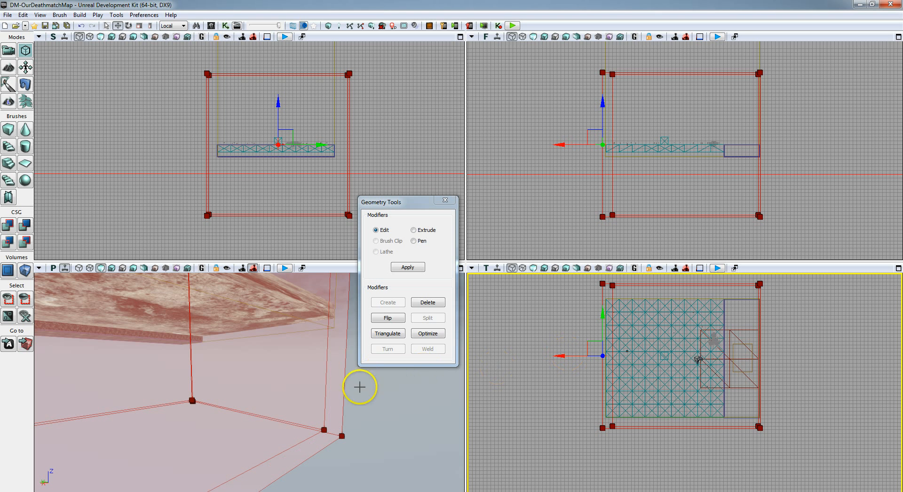
Step: Select the hollow brush's inner face at the terrain end and move it outward close to the outer face, keeping a thin wall
mouse_move(359, 382)
right_mouse_down()
mouse_move(355, 413)
mouse_move(390, 397)
mouse_move(464, 411)
right_mouse_up()
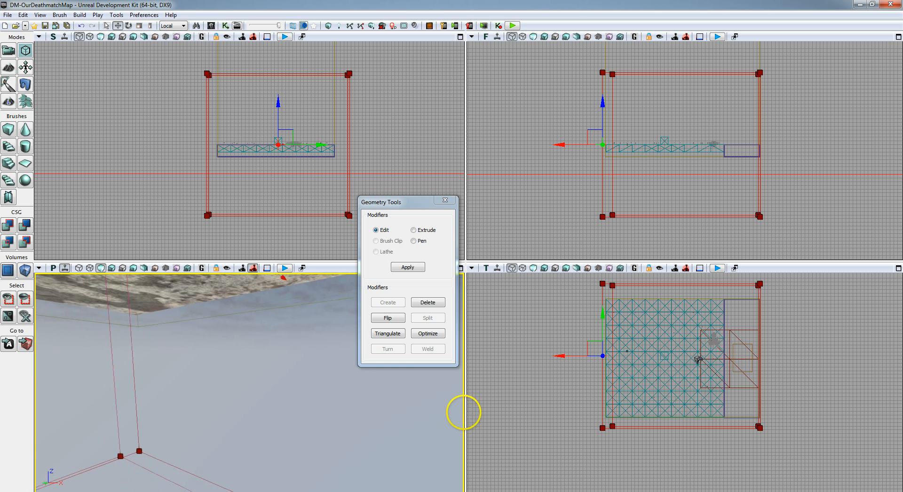
left_click(258, 397)
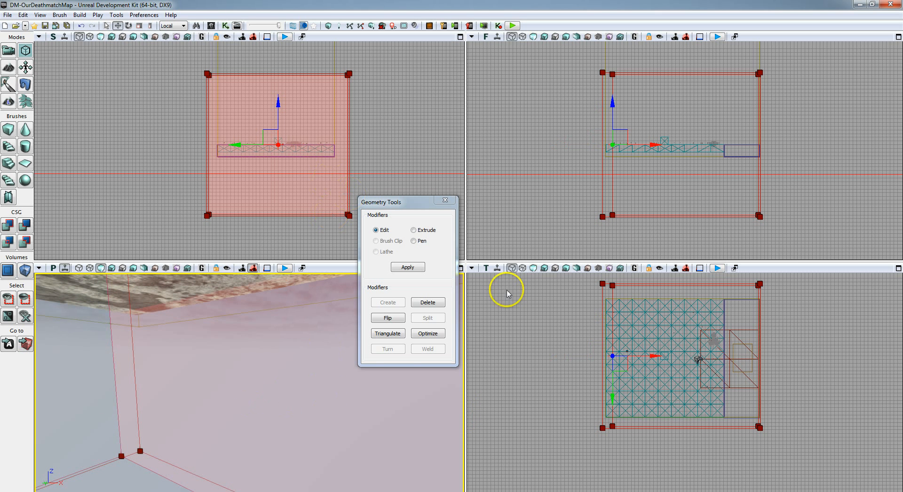
left_click_drag(652, 356, 648, 354)
left_click_drag(646, 355, 645, 355)
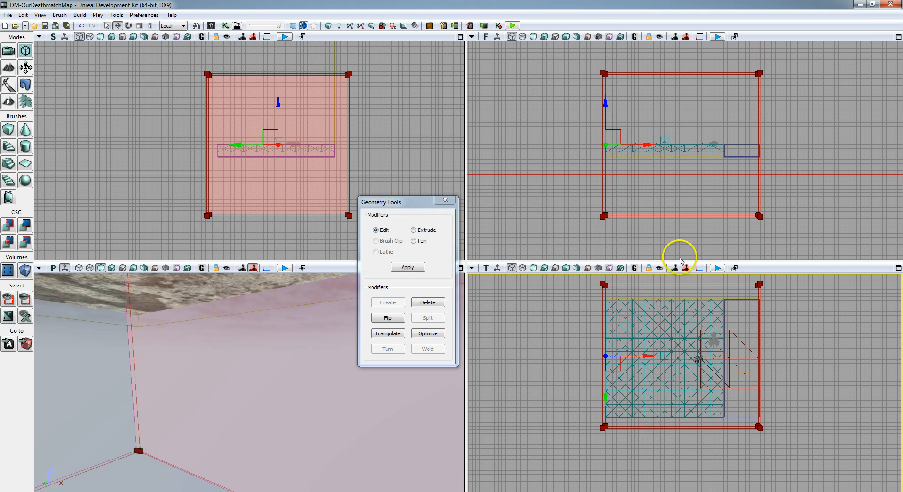
Step: Fit the hollow brush's remaining sides and floor closely around the terrain and pool block, and add a BlockingVolume from it
left_click(696, 283)
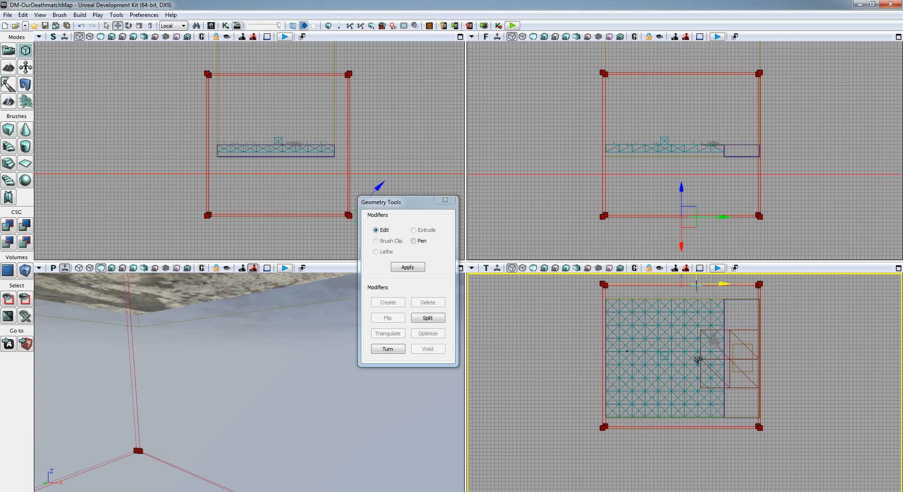
left_click_drag(696, 285, 690, 274)
left_click(339, 403)
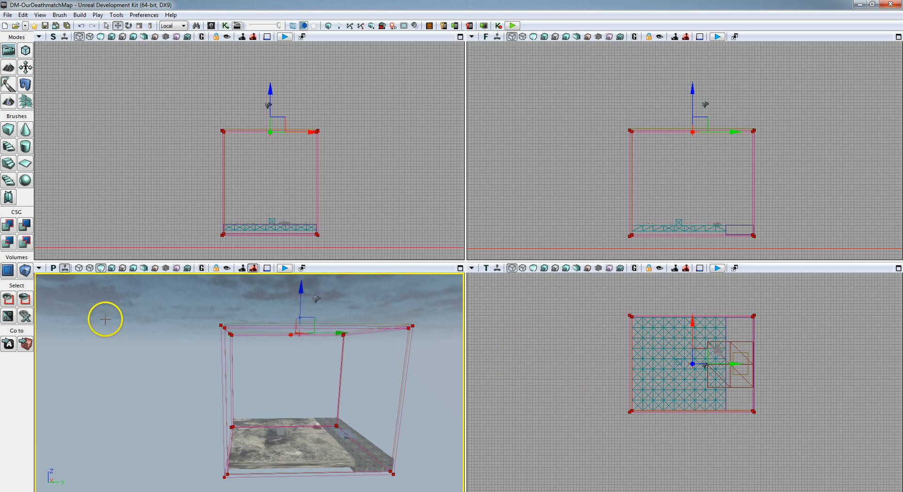
left_click(26, 271)
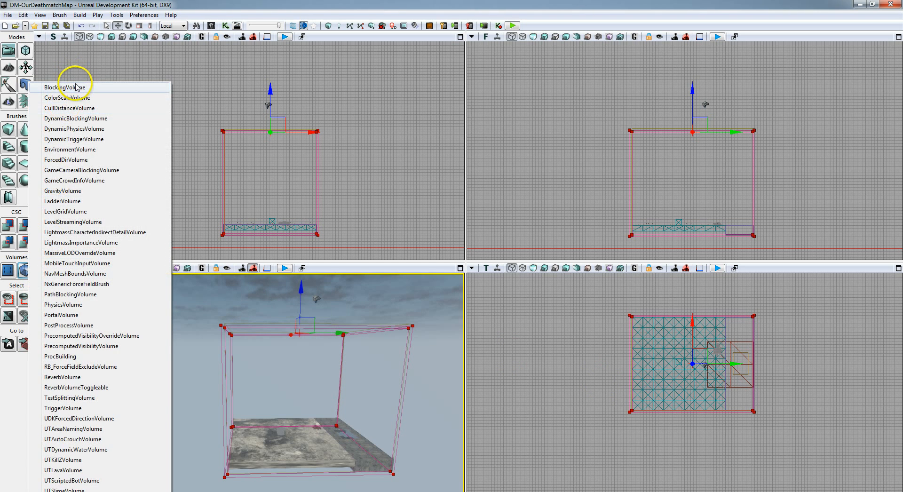
left_click(75, 87)
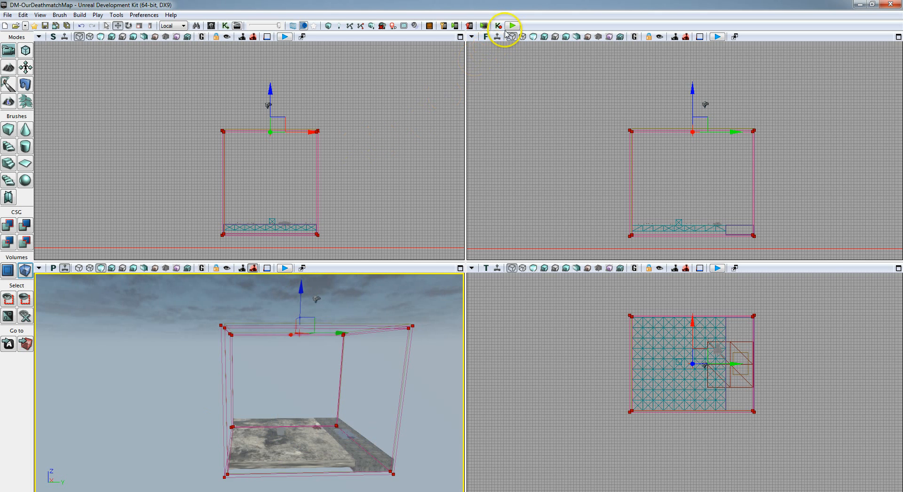
Step: Play the level from the terrain, test the blocking volume's boundaries by flying the vehicle, and exit the preview
right_click_drag(329, 434, 328, 444)
left_click_drag(328, 443, 323, 442)
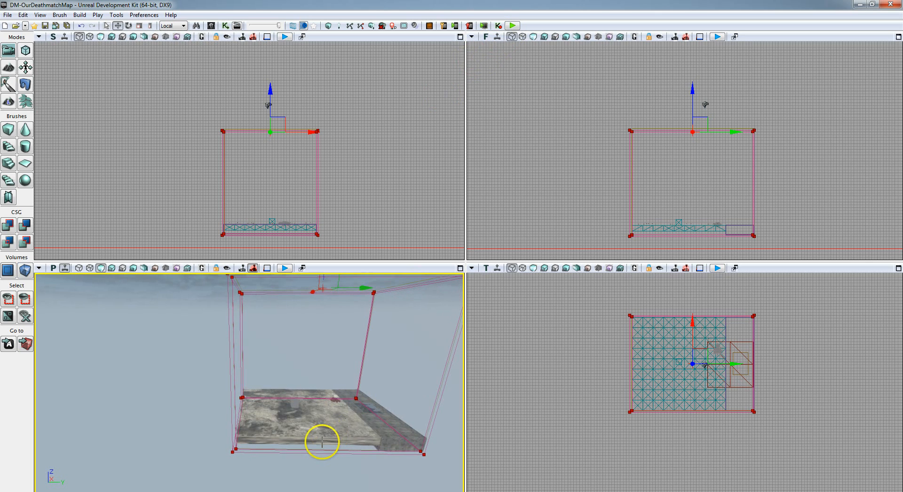
right_click(336, 402)
left_click(363, 388)
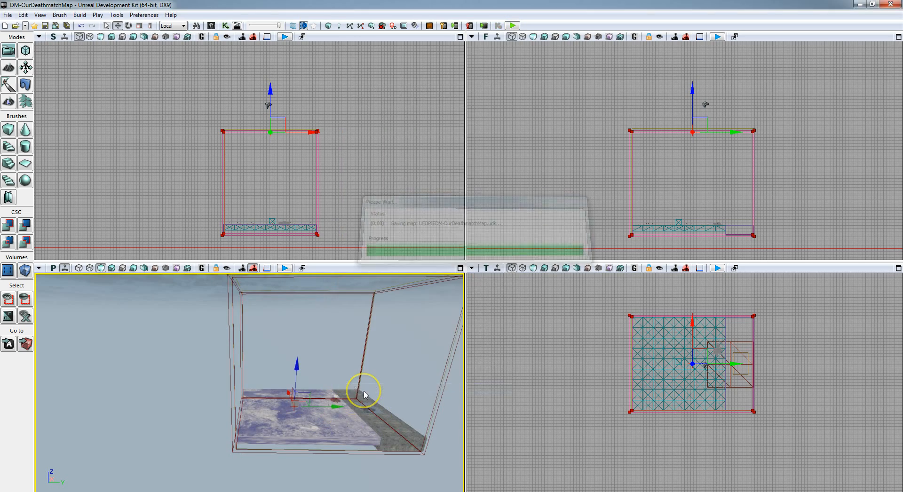
key("w")
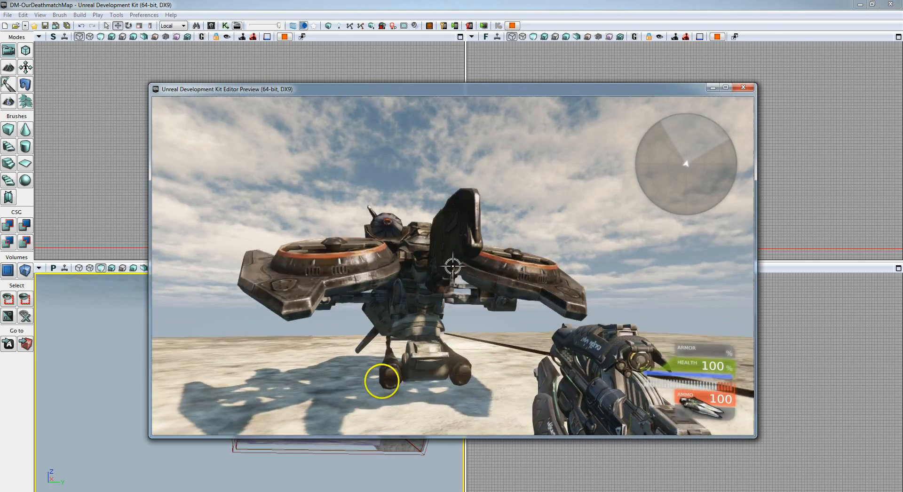
key("e")
key("space")
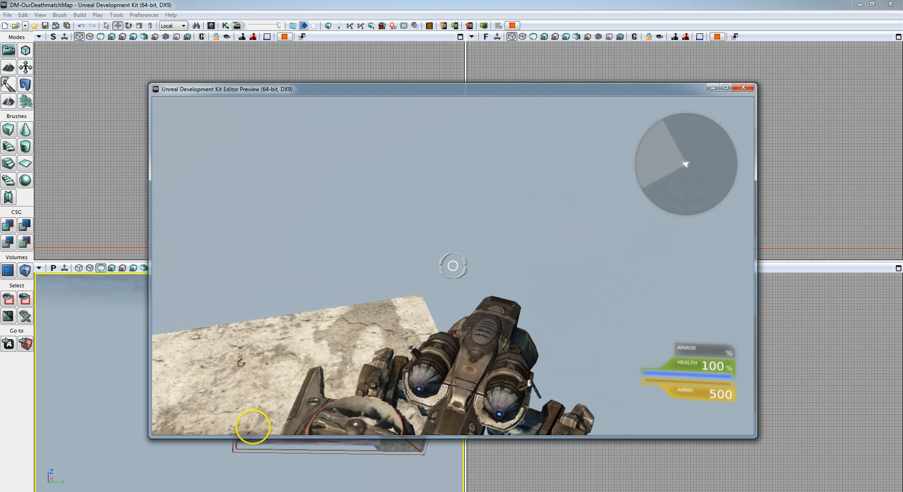
left_click(239, 428)
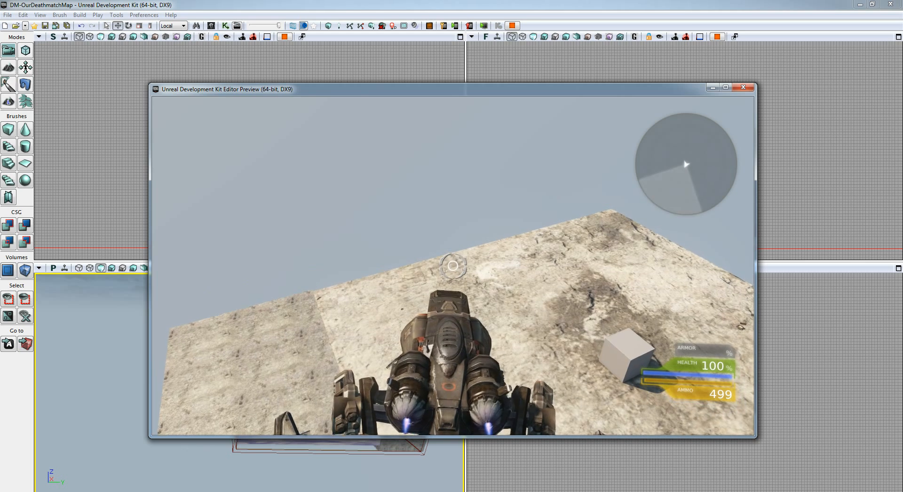
key("Escape")
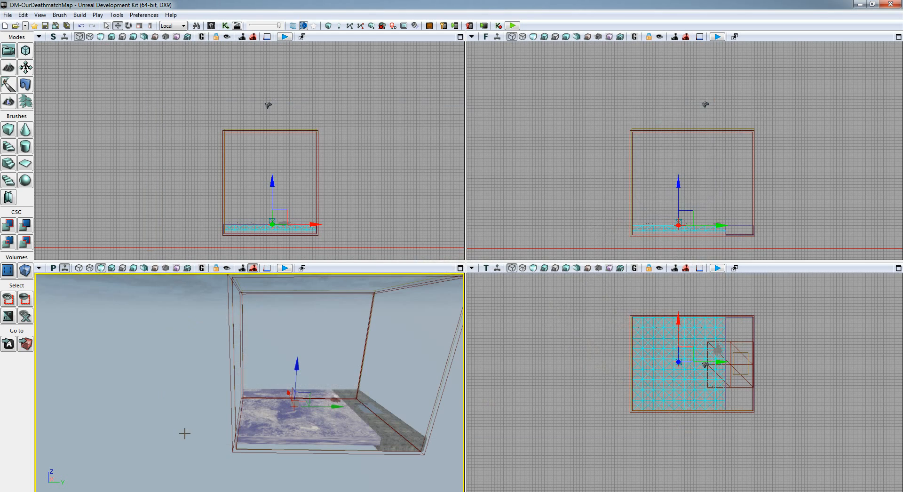
Step: Dismiss the lighting-only build and build the entire level instead
left_click(338, 26)
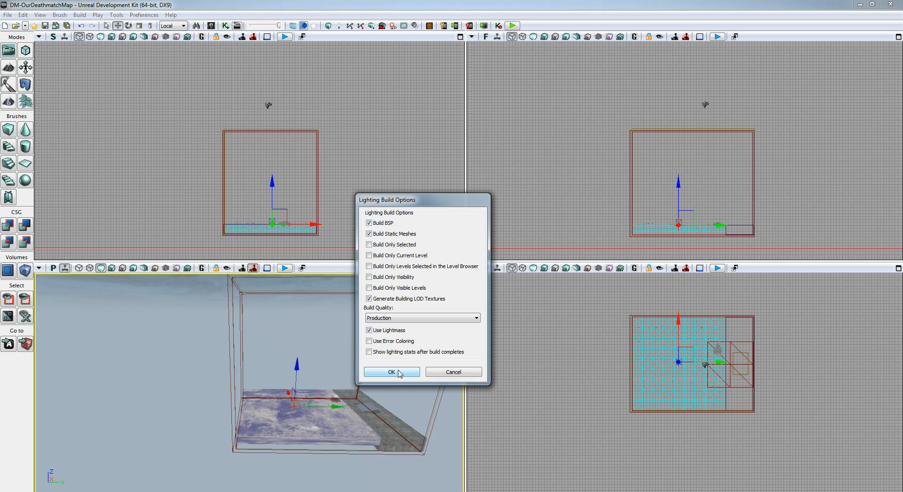
left_click(448, 371)
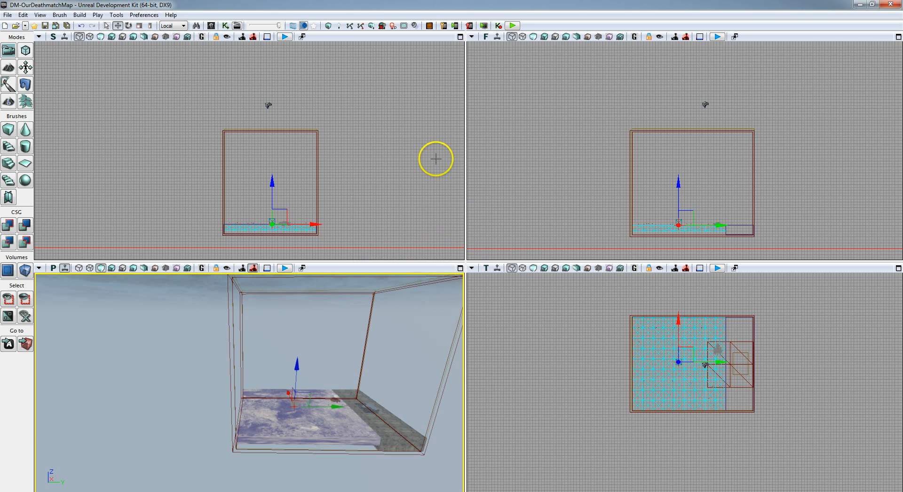
left_click(372, 27)
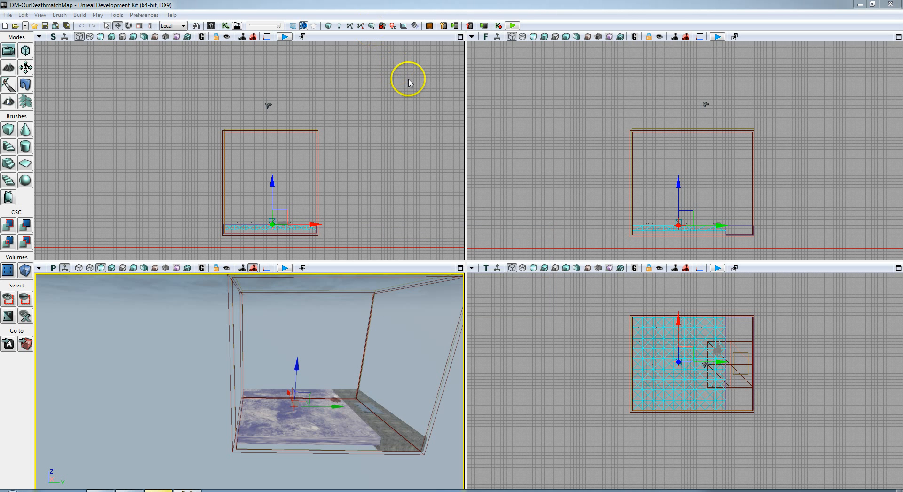
Step: Save all levels and packages, and close the editor and the Swarm Agent window
left_click(8, 15)
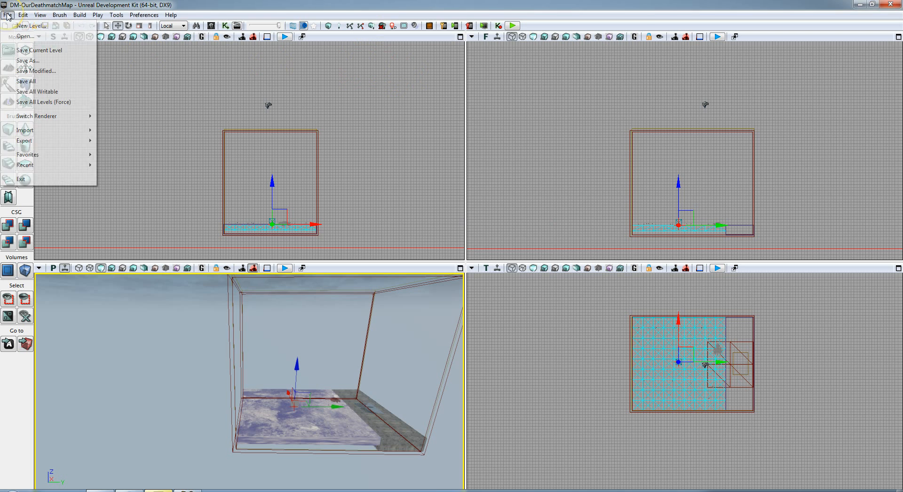
left_click(26, 81)
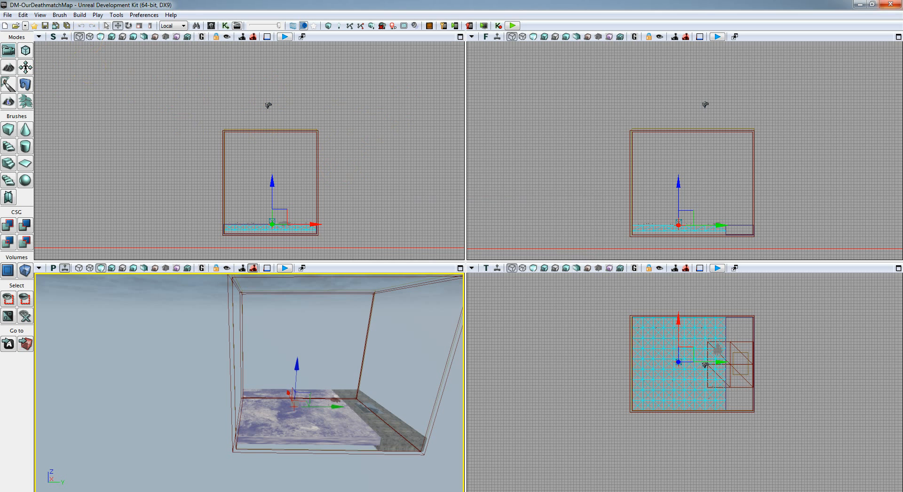
left_click(895, 4)
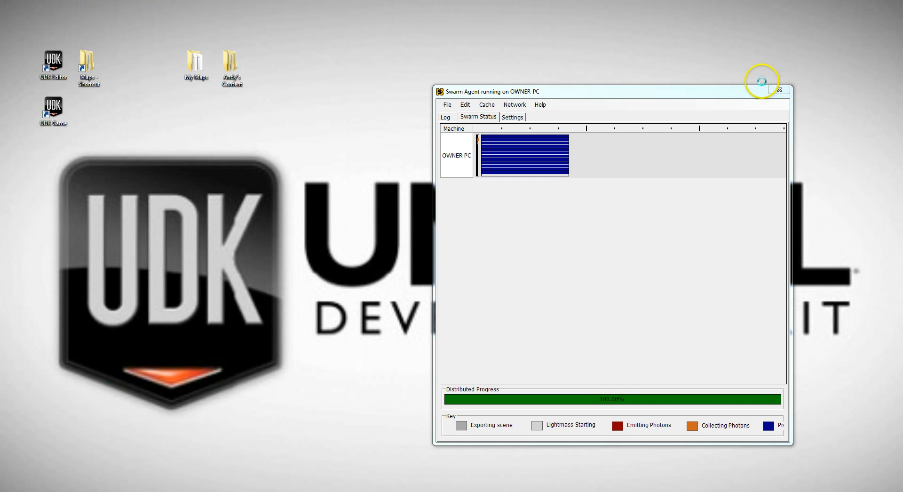
left_click(782, 93)
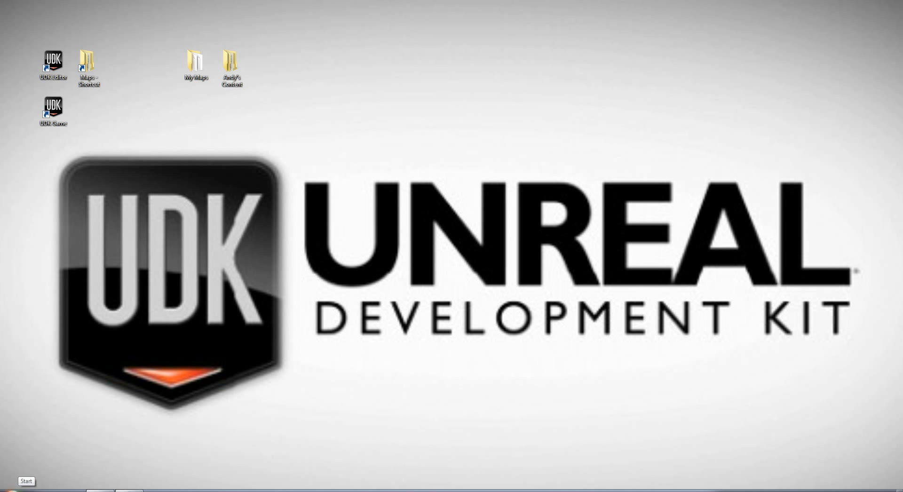
Step: Go from the Maps shortcut folder up to UDK-2013-02, search for unrealfrontend, and launch the UnrealFrontend application
double_click(85, 66)
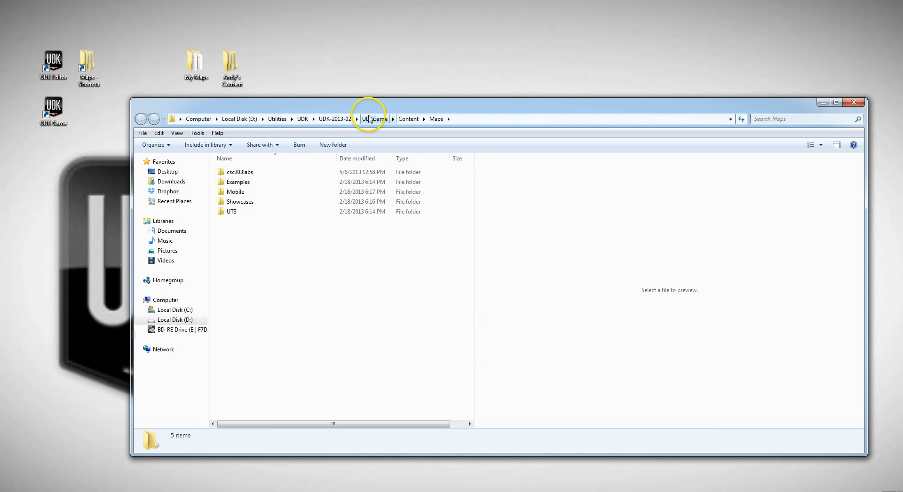
left_click(335, 119)
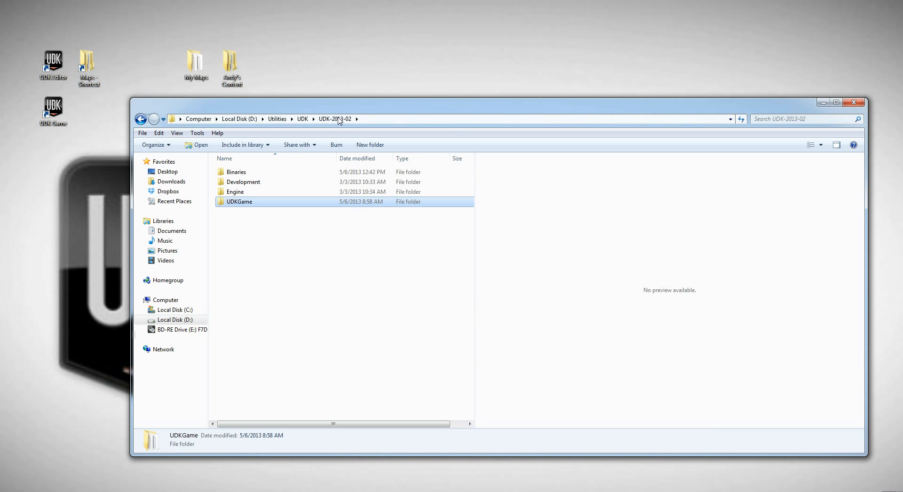
left_click(778, 120)
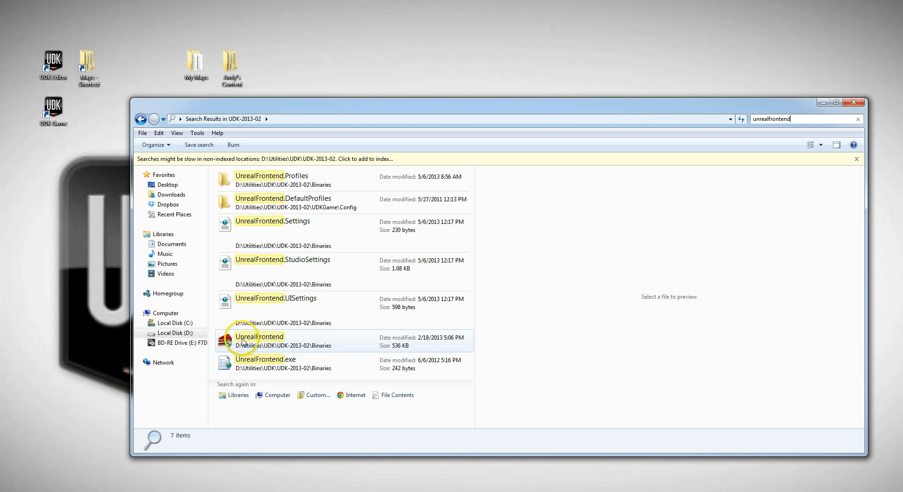
left_click(241, 342)
double_click(241, 342)
left_click(539, 309)
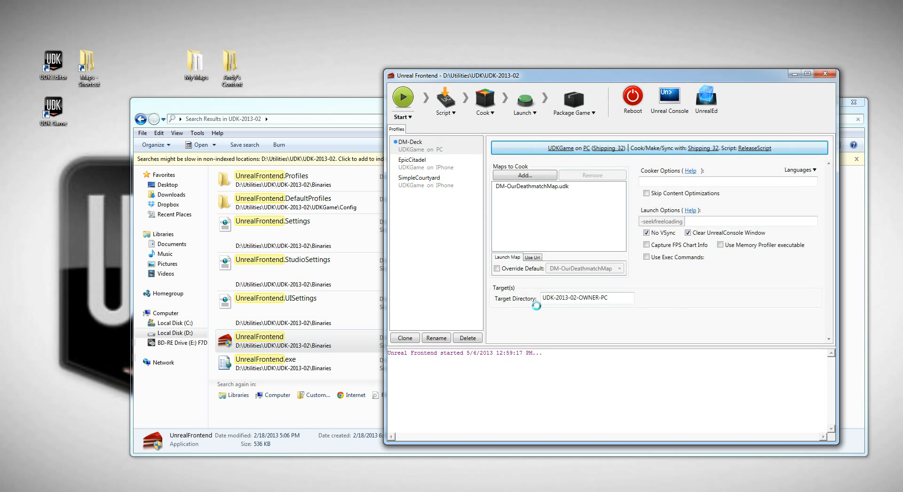
Step: Look through the maps available for cooking and the Package Game options of the DM-Deck profile
left_click(525, 175)
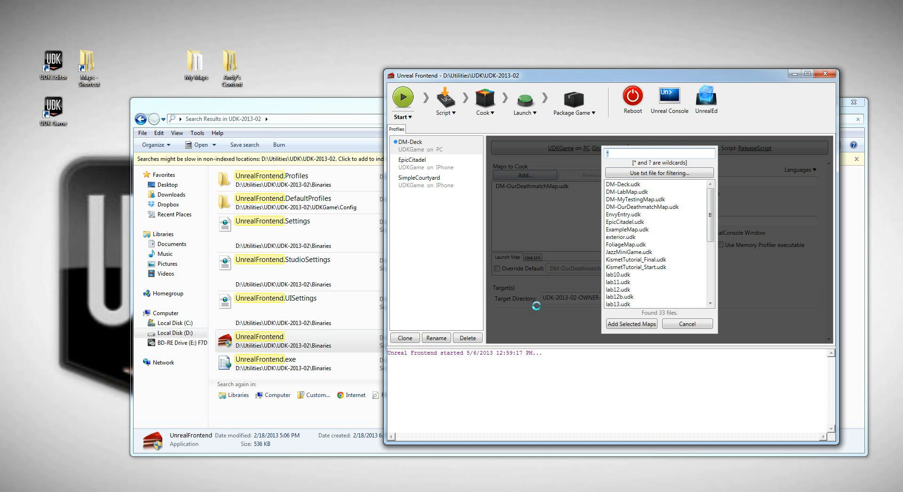
left_click(687, 323)
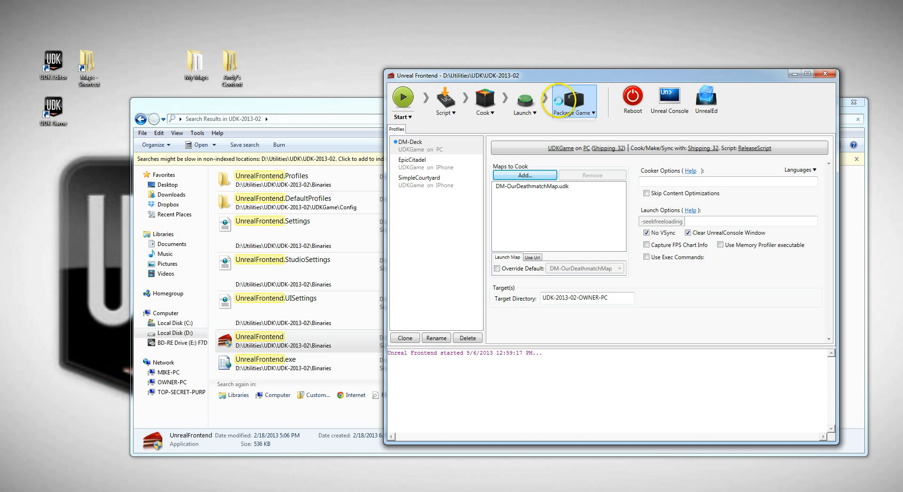
left_click(570, 101)
left_click(577, 104)
left_click(593, 113)
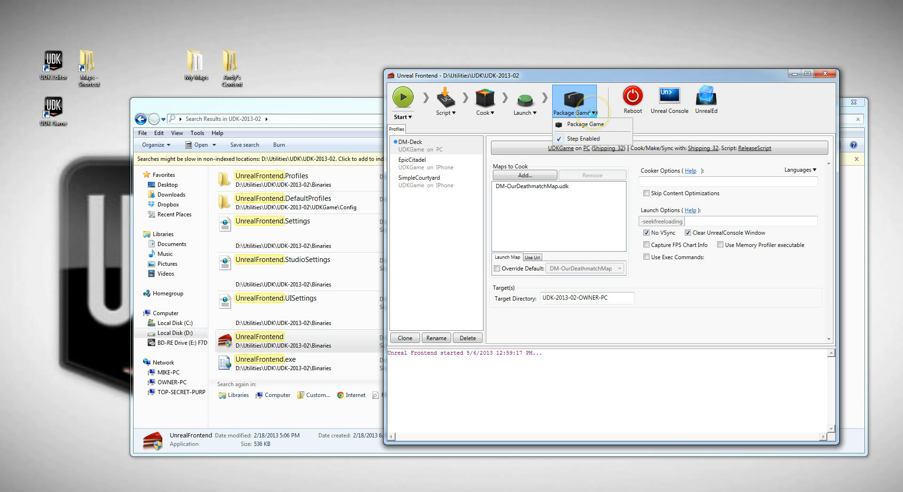
left_click(593, 113)
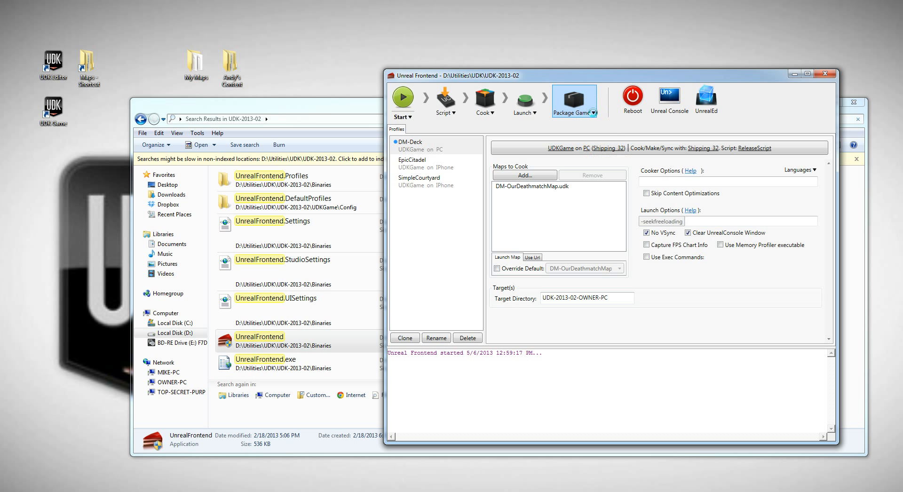
left_click(408, 149)
left_click(408, 149)
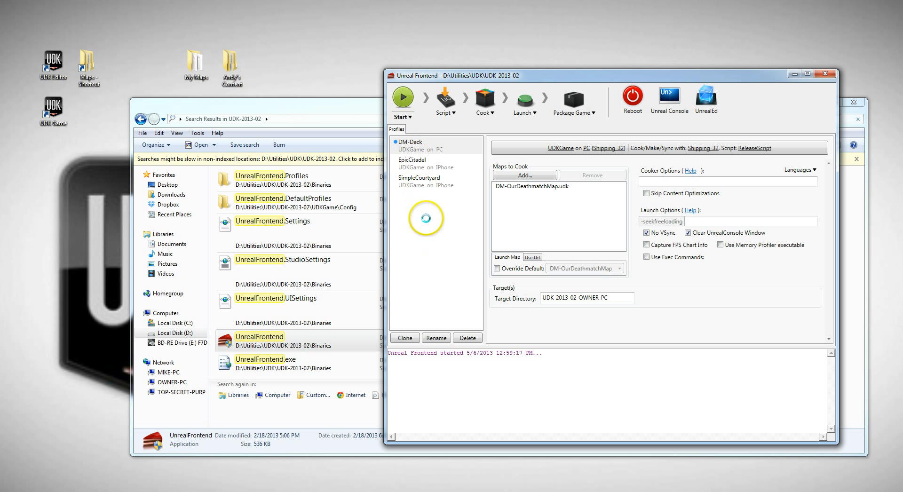
Step: Check the management options available for the DM-Deck profile and keep that profile selected
left_click(414, 144)
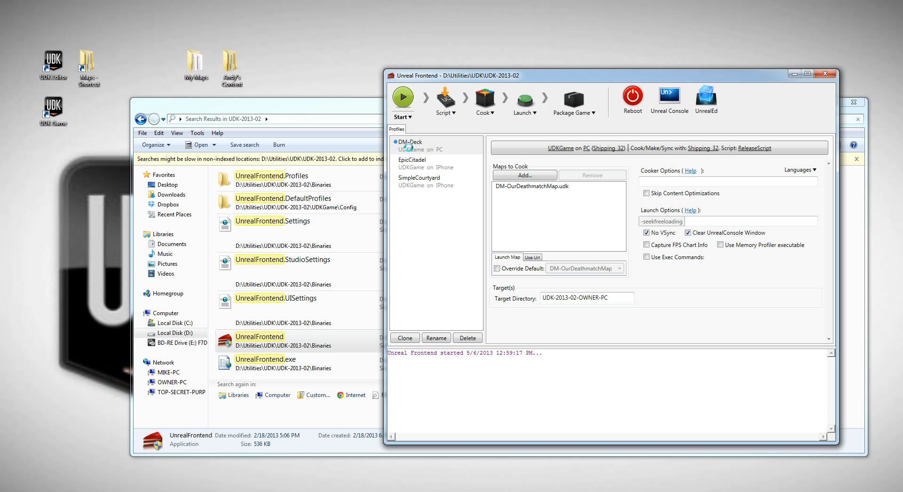
left_click(409, 147)
right_click(434, 146)
left_click(464, 154)
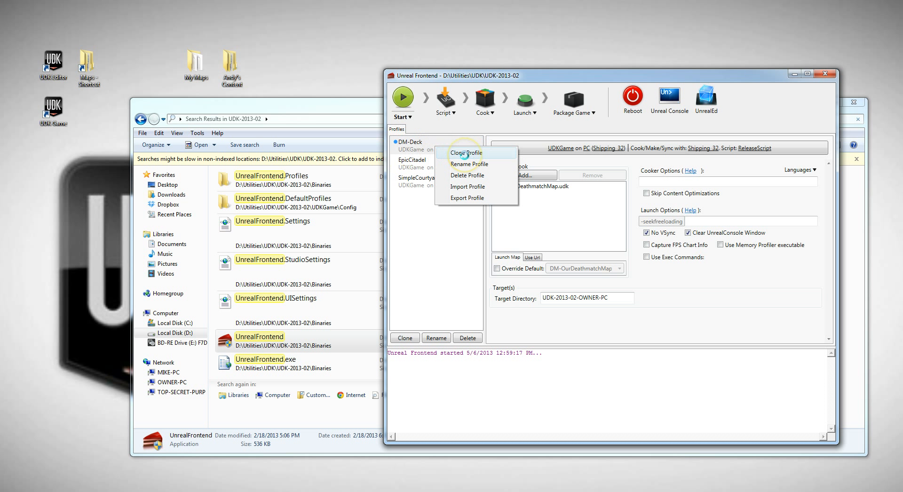
left_click(414, 146)
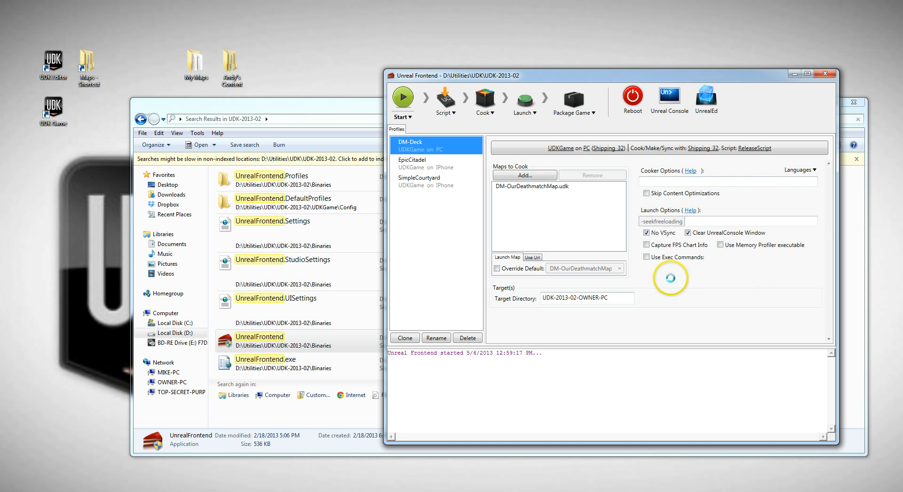
Step: Add DM-Deck.udk to the maps to cook, remove it again, and dismiss the reopened map list
left_click(544, 177)
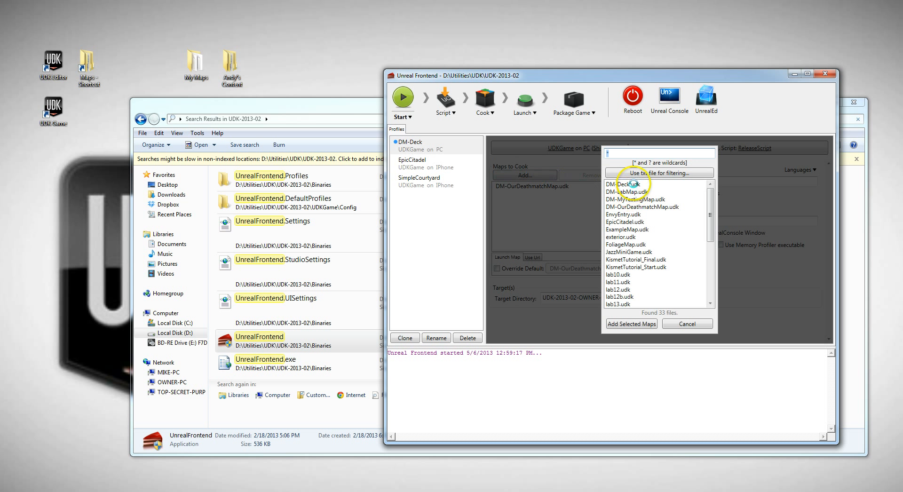
left_click(632, 324)
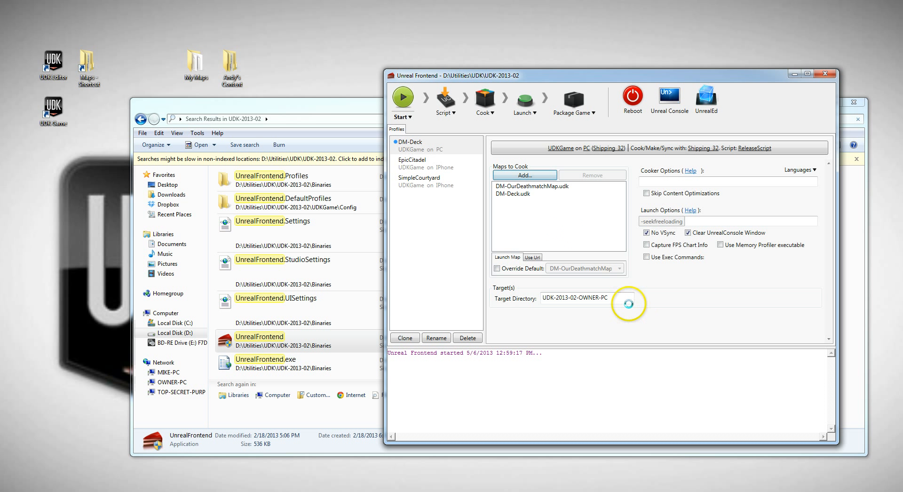
left_click(516, 194)
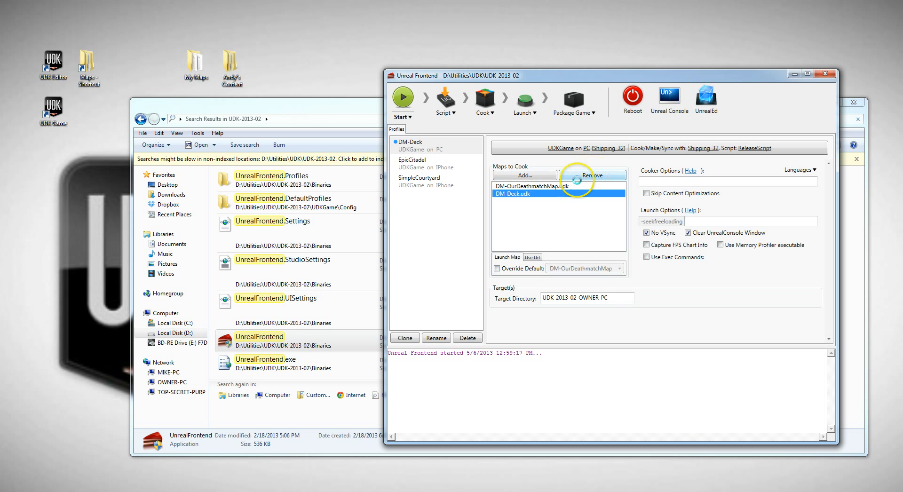
left_click(598, 174)
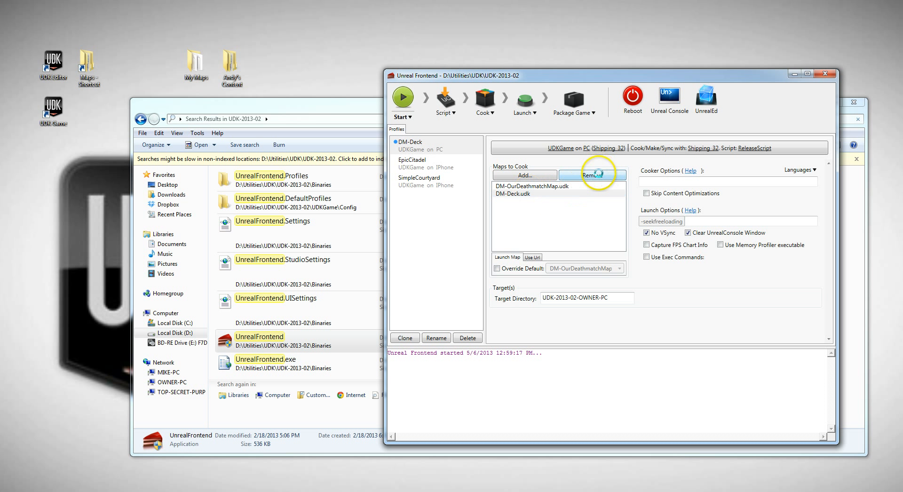
left_click(543, 175)
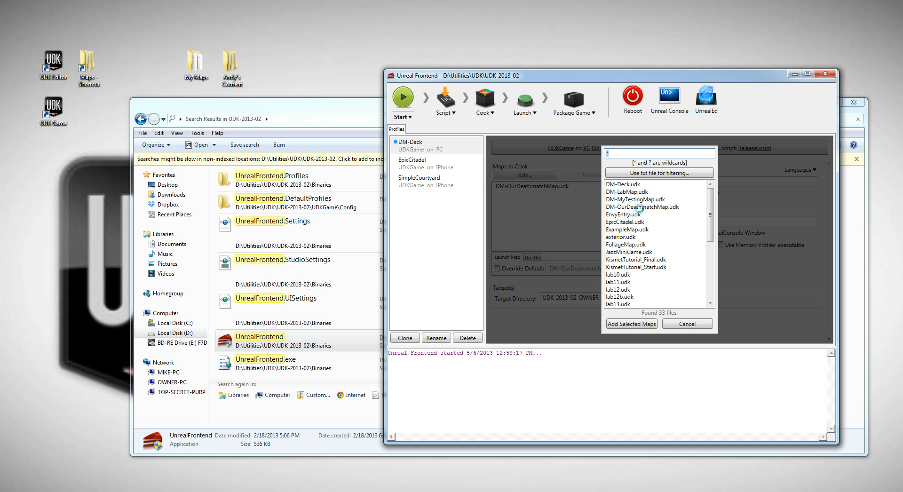
left_click(687, 324)
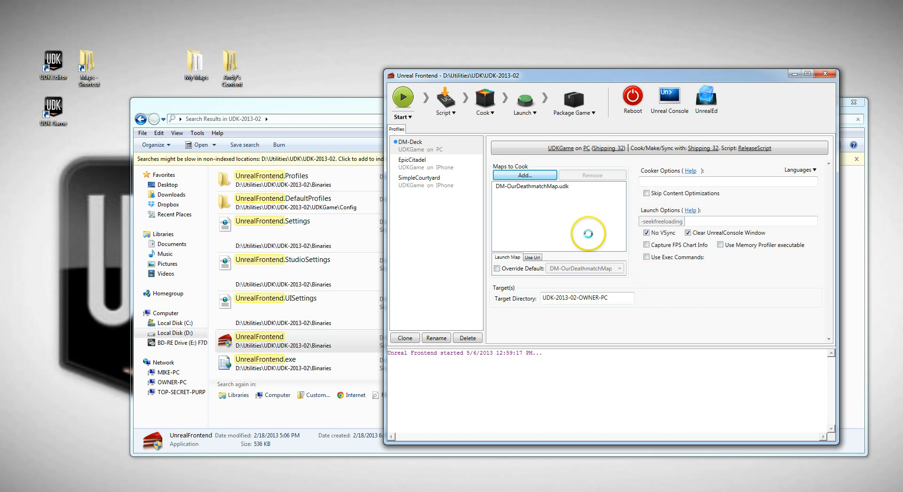
Step: Start the full DM-Deck pipeline for DM-OurDeathmatchMap.udk and exit the game it launches
left_click(532, 186)
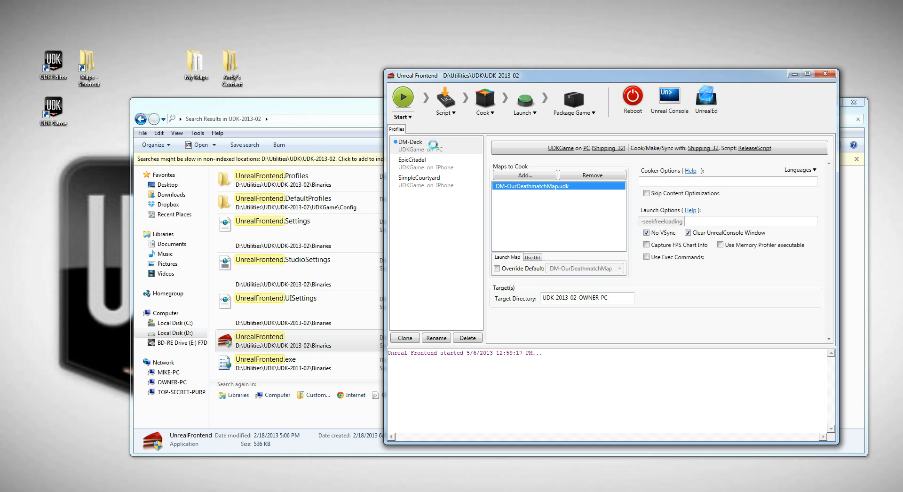
left_click(435, 146)
left_click(405, 142)
left_click(403, 97)
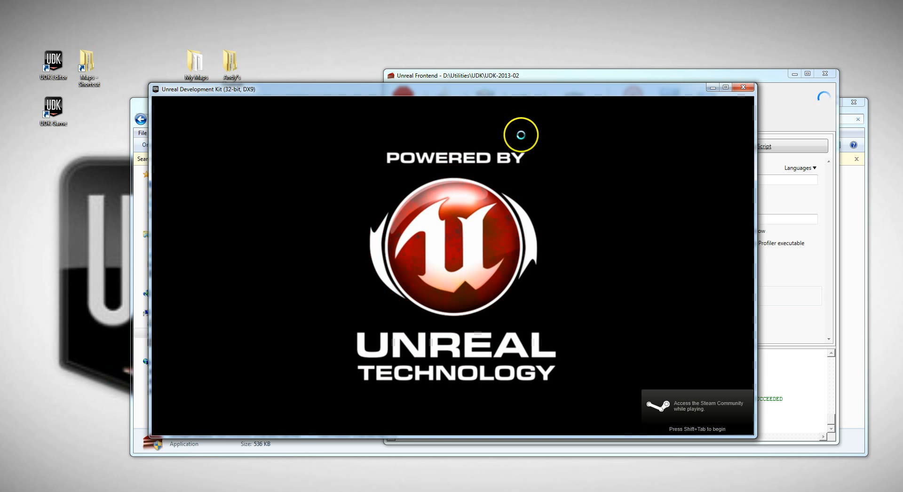
key("Escape")
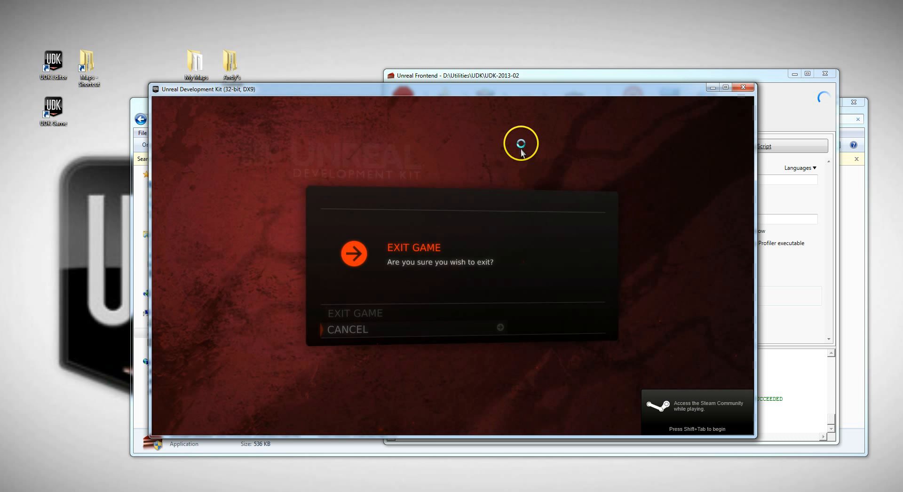
left_click(378, 313)
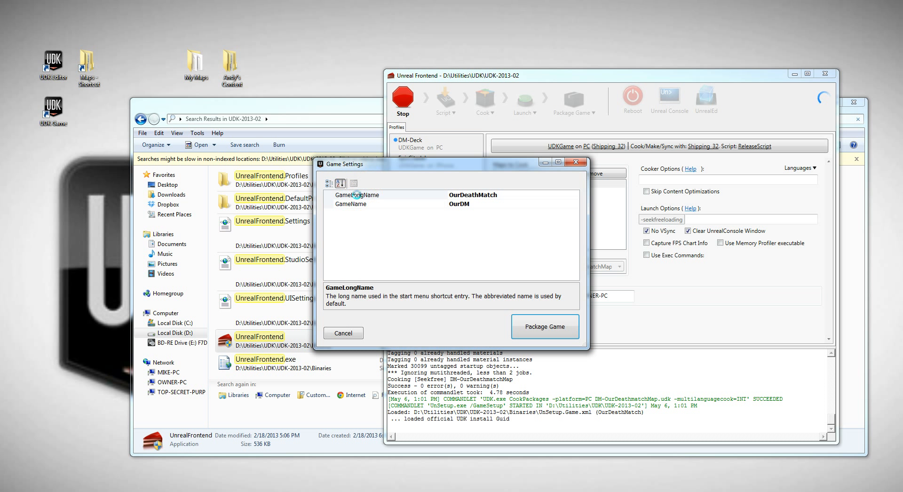
Step: Set GameLongName to OurDeathMatchGame and GameName to OurDMGame, and package the game
left_click(503, 195)
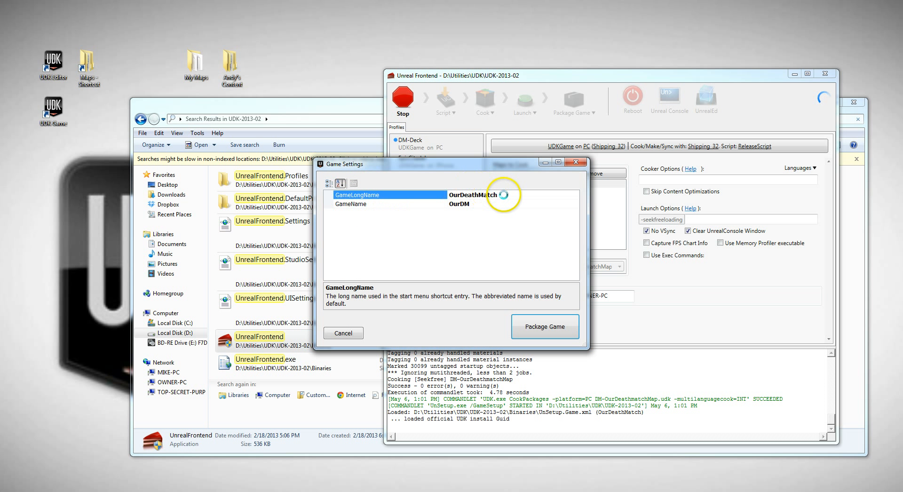
left_click(504, 195)
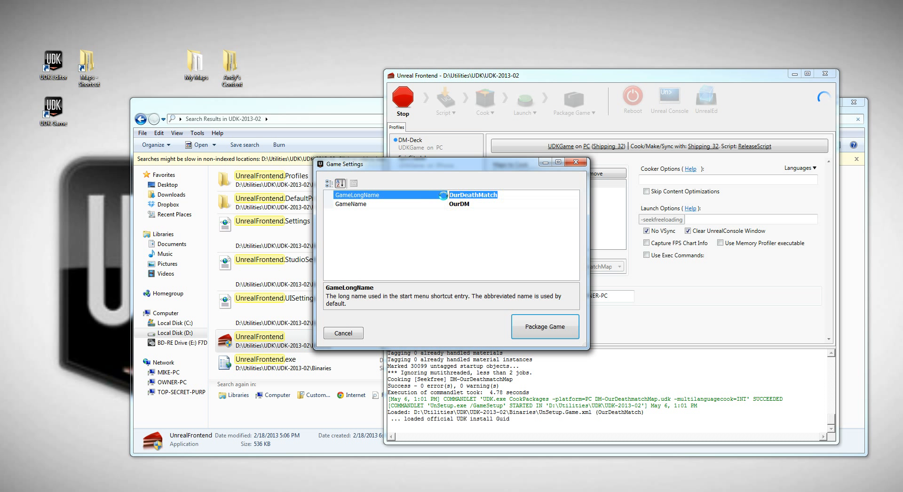
type("Ou")
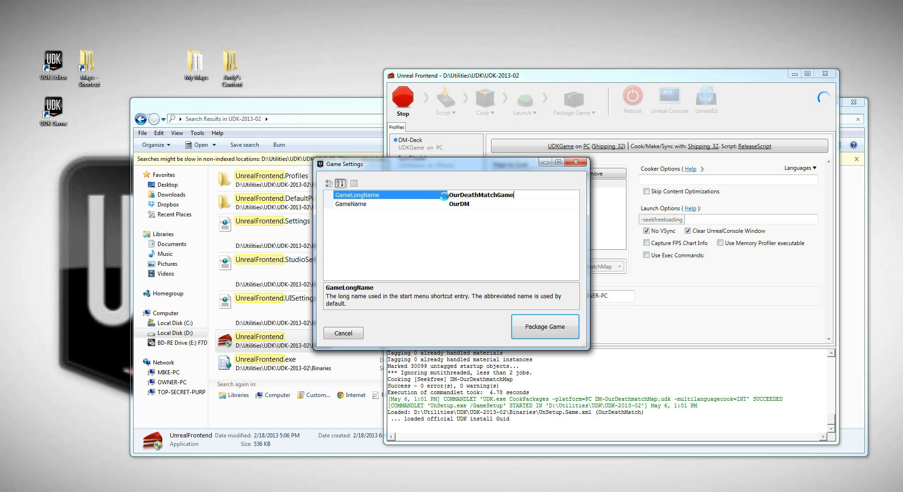
type("rDeathMatchGame")
left_click(481, 202)
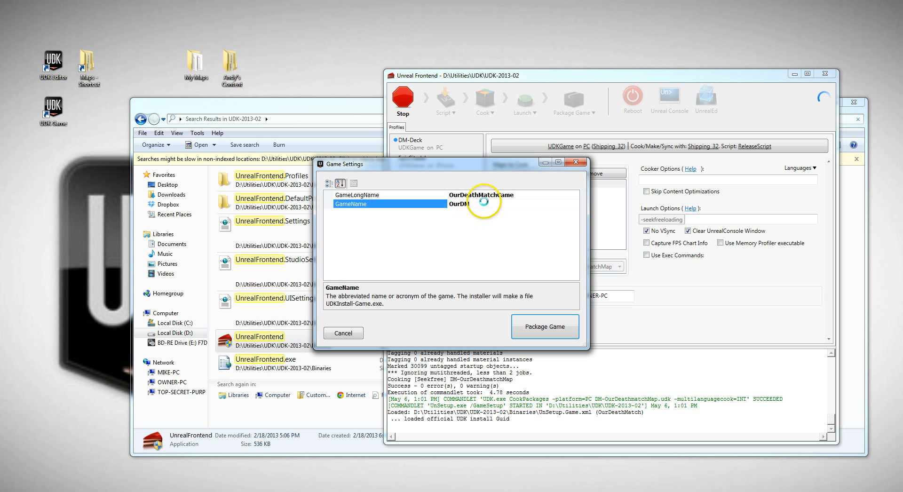
type("OurDMGame")
left_click(546, 327)
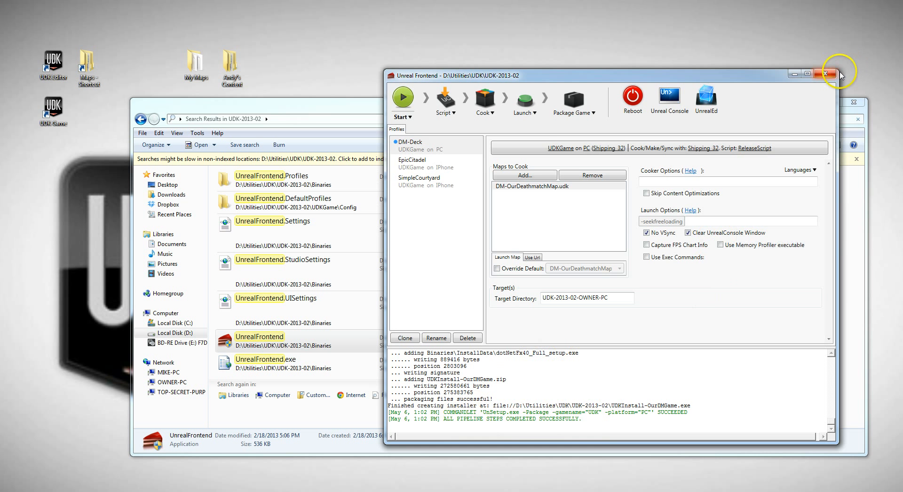
Step: Close Unreal Frontend and the search results, and go from the Maps shortcut folder up to UDK-2013-02
left_click(825, 73)
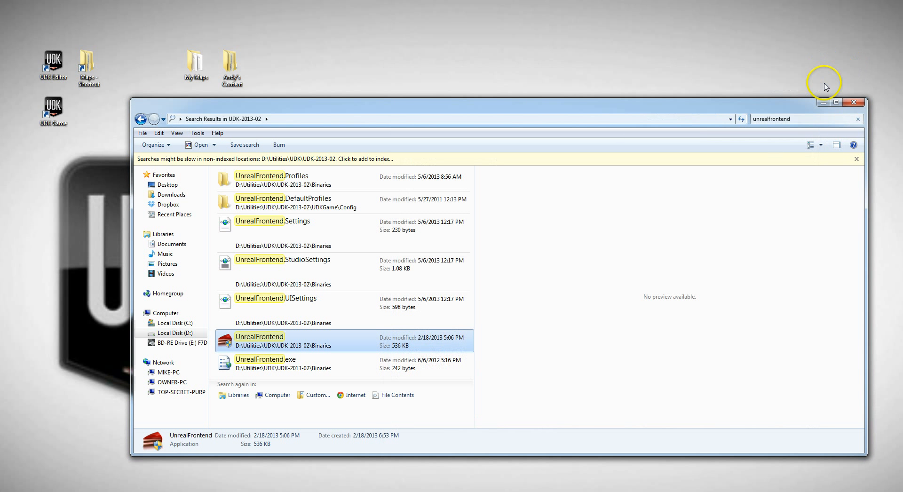
left_click(854, 102)
double_click(88, 64)
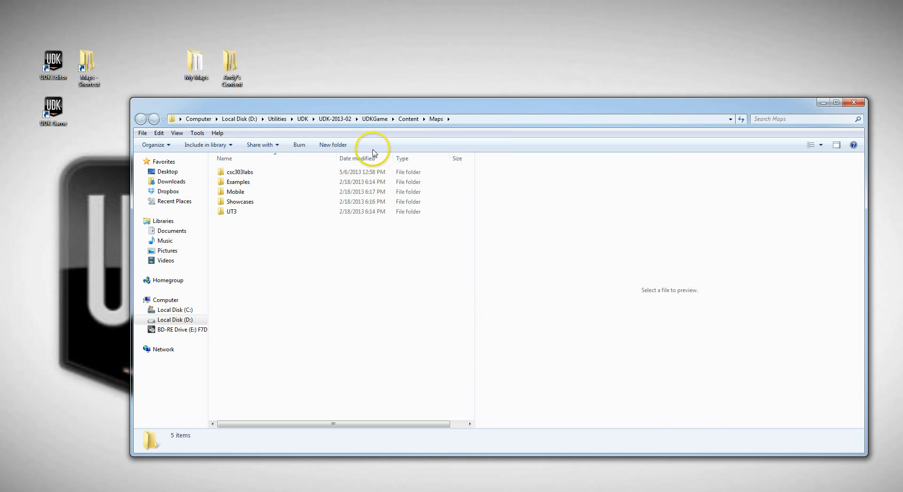
left_click(335, 119)
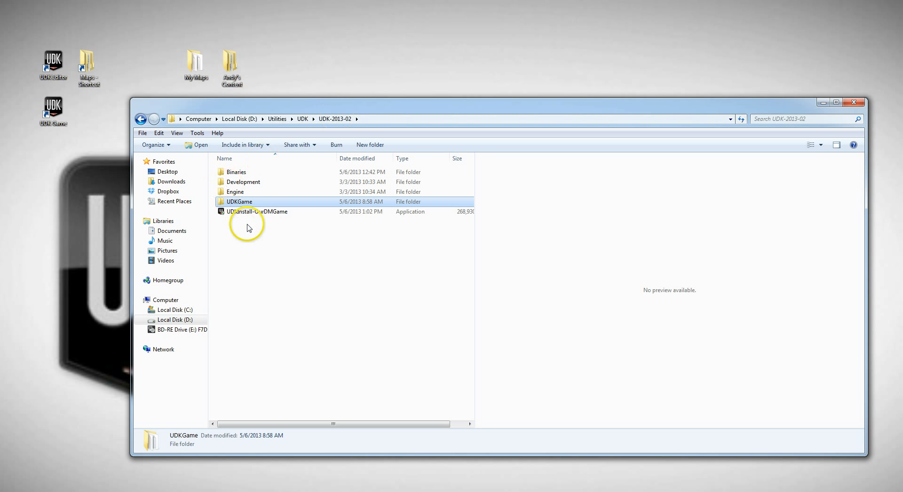
Step: Copy the UDKInstall-OurDMGame application to the desktop and close the folder window
left_click(255, 212)
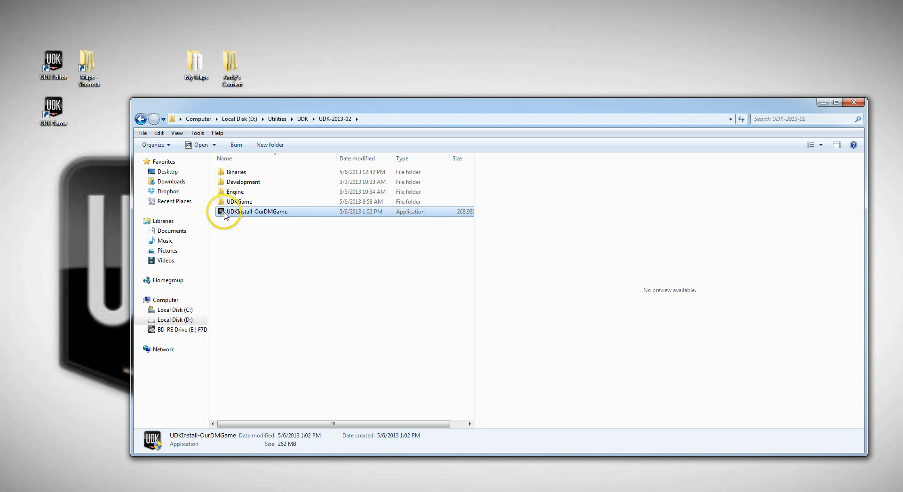
left_click_drag(225, 216, 77, 221)
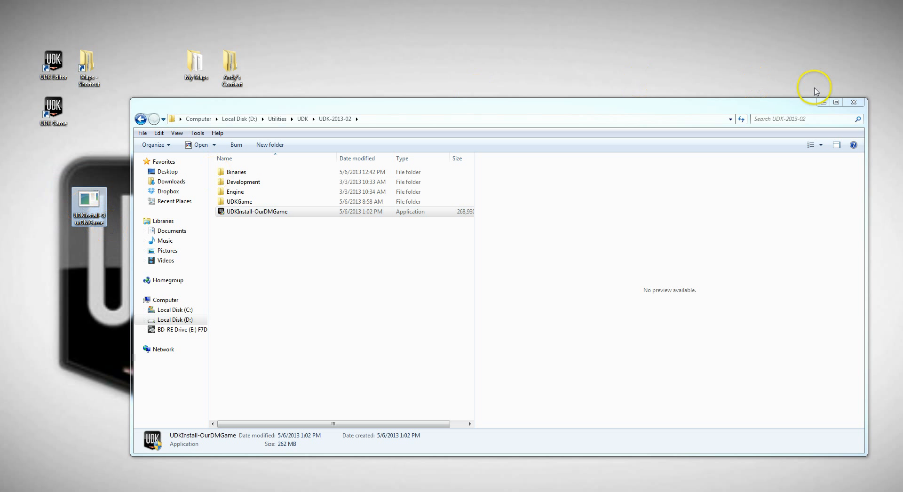
left_click(854, 102)
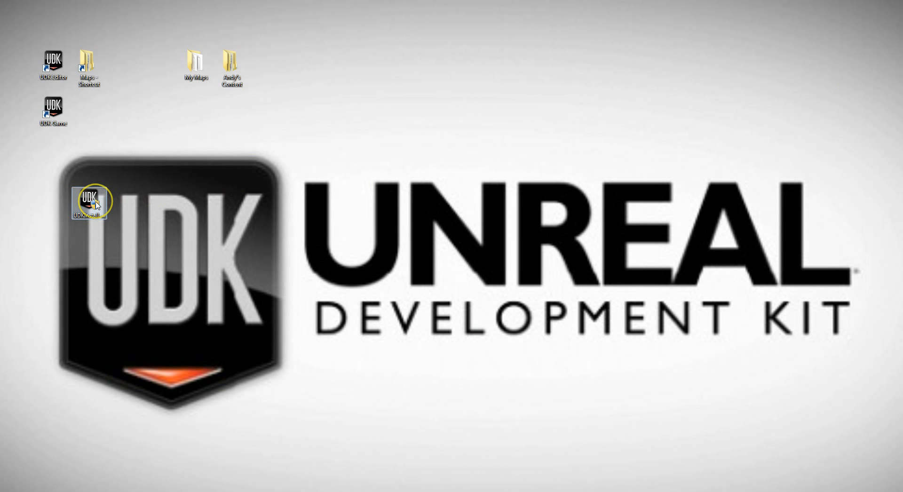
Step: Launch the UDKInstall-OurDMGame installer from the desktop, let avast continue its execution, and accept the license agreement
left_click(96, 205)
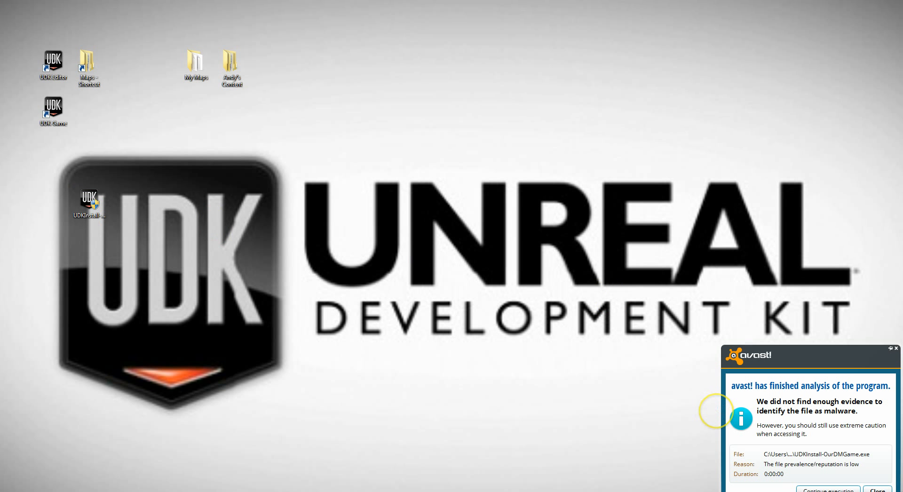
left_click(828, 489)
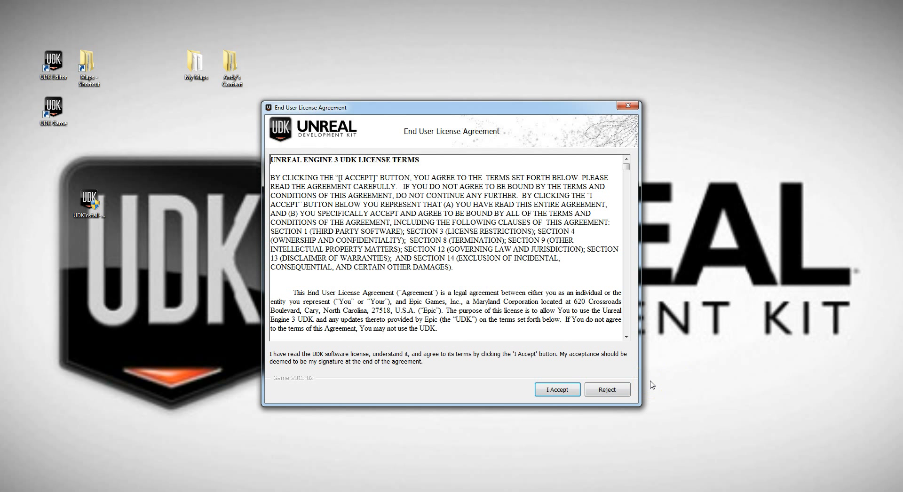
left_click(556, 388)
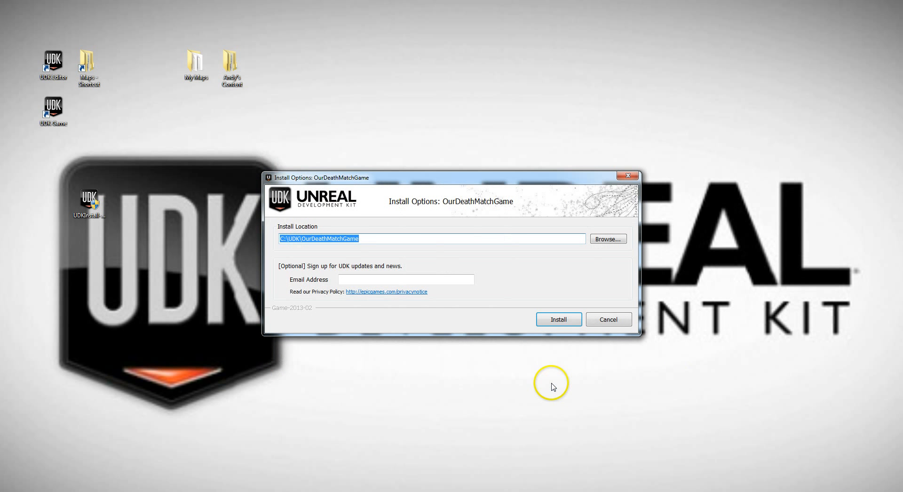
Step: Install the game into a new UDK Games folder under Programs on drive D and finish the installer
left_click(608, 239)
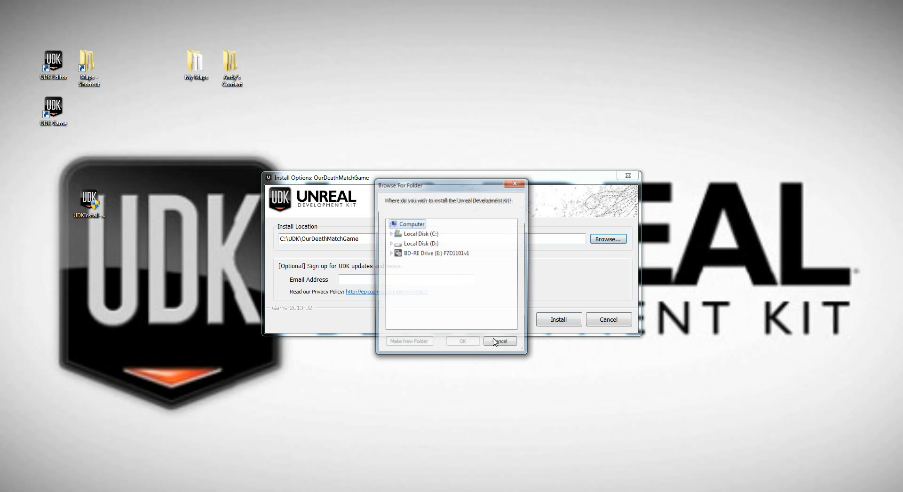
left_click(390, 244)
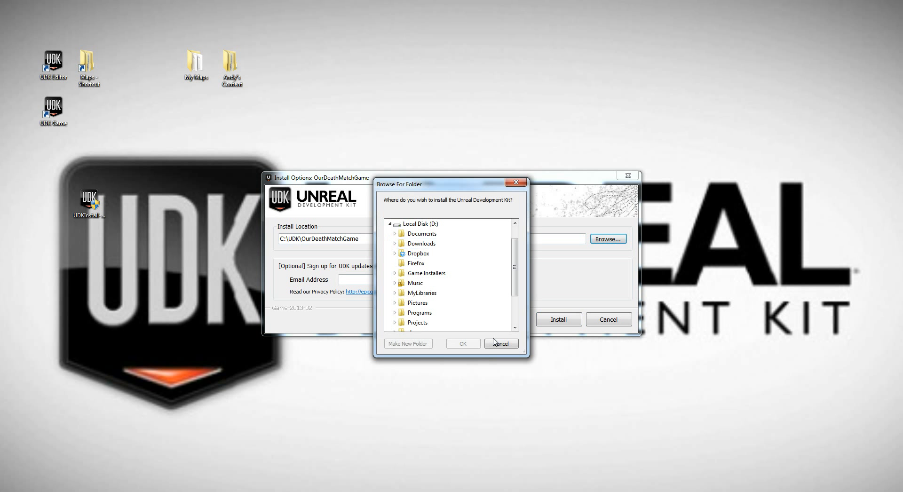
left_click(425, 314)
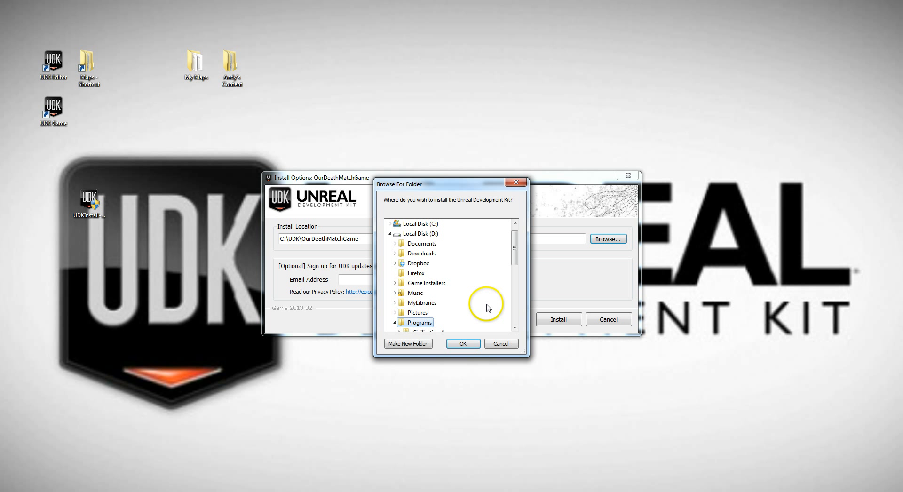
scroll(515, 256, "down", 1)
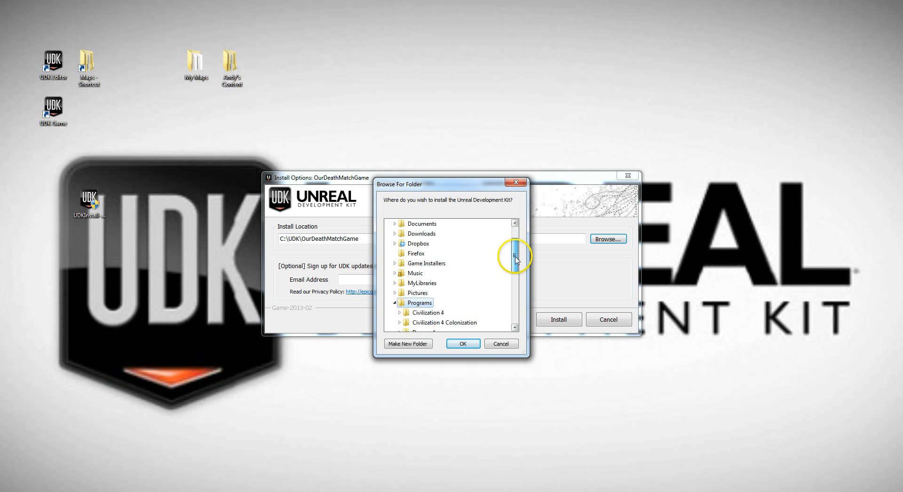
left_click(407, 344)
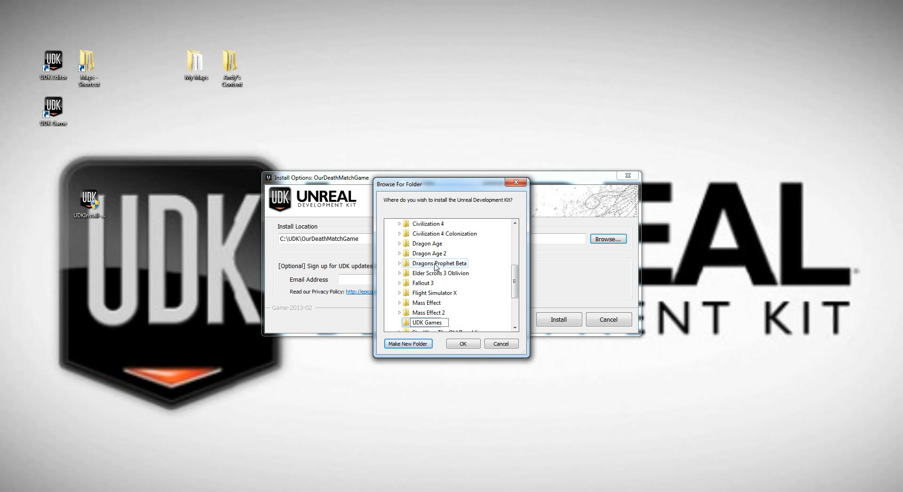
type("UDK Games")
left_click(463, 343)
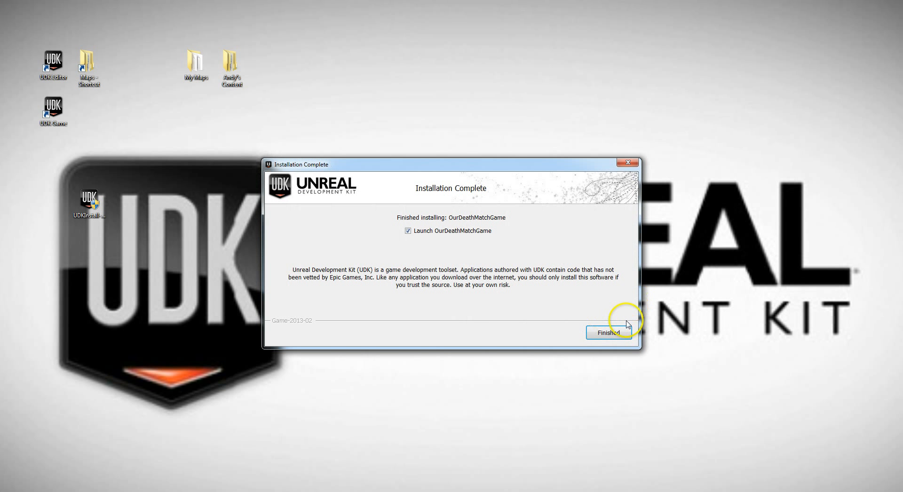
left_click(618, 332)
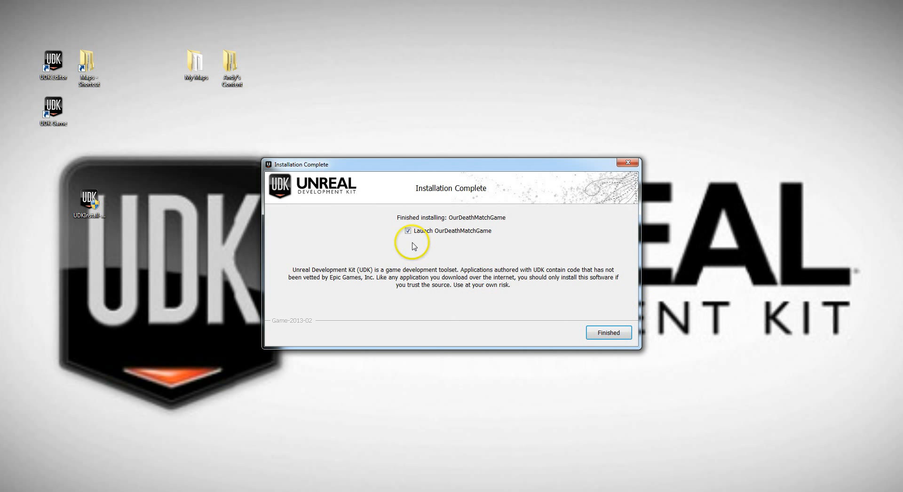
left_click(606, 333)
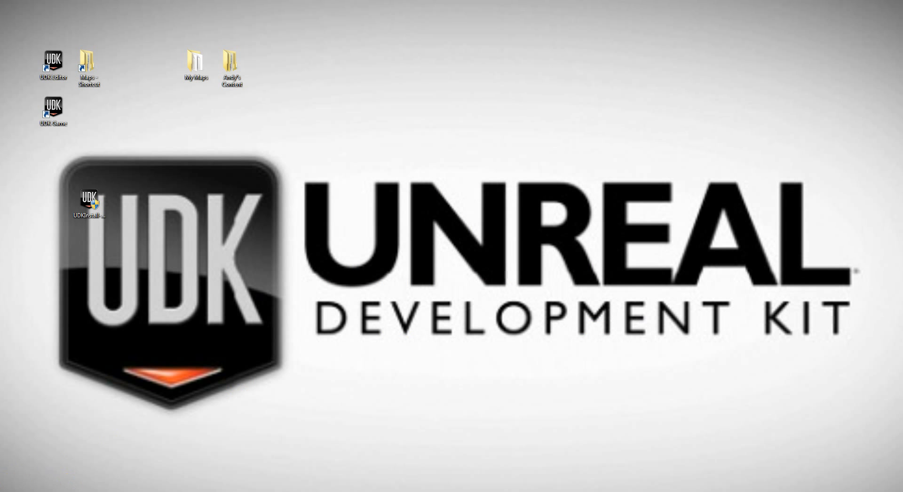
Step: Search the computer's programs for "our" to locate the installed OurDeathMatchGame
left_click(14, 487)
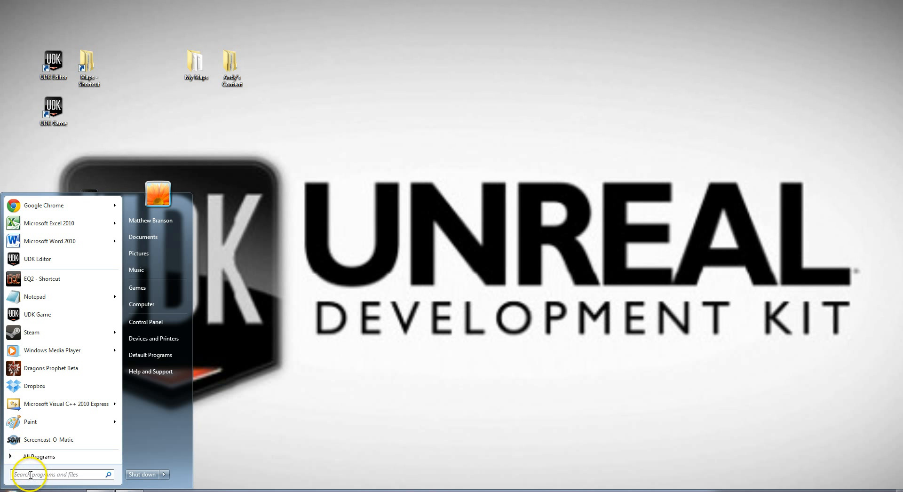
left_click(23, 457)
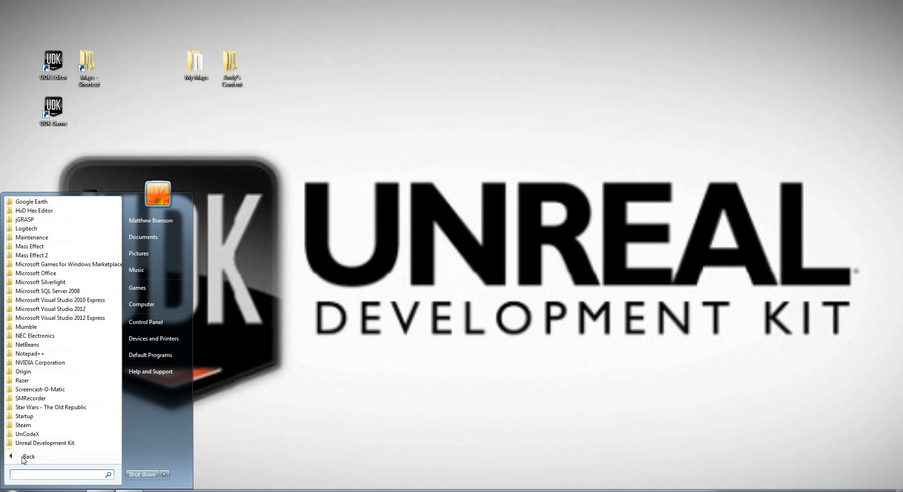
type("our")
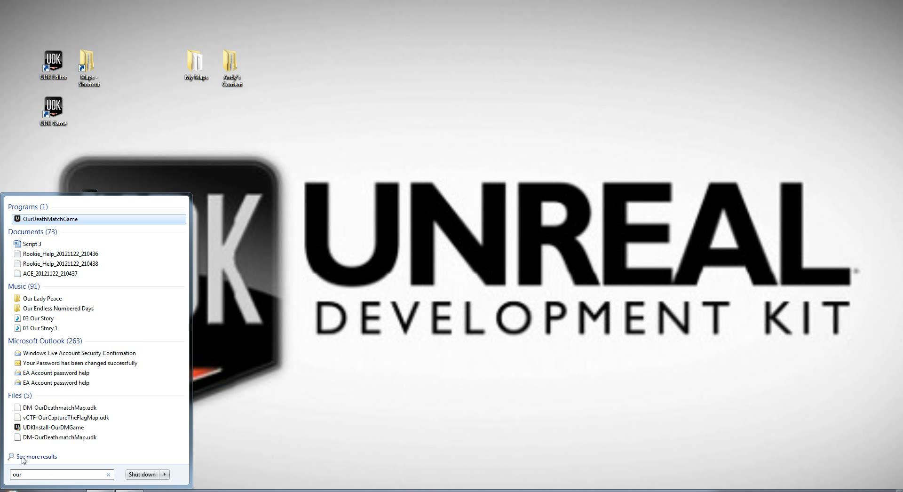